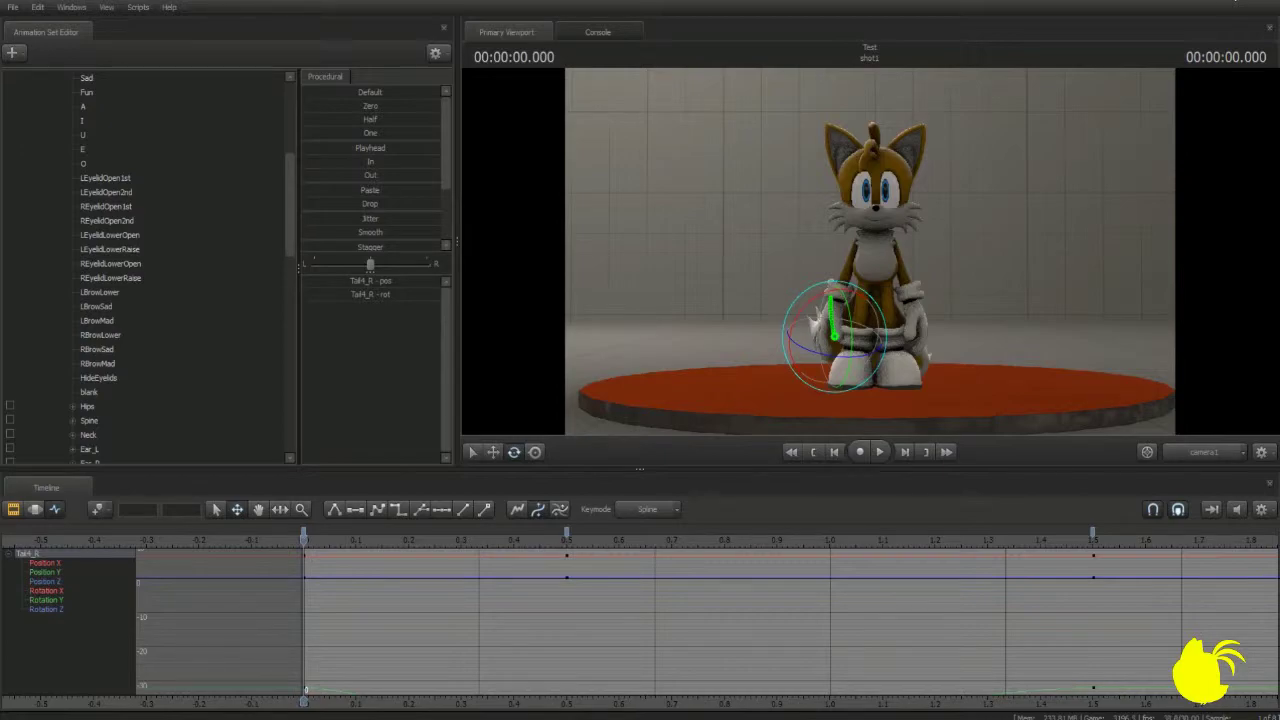
- View the character from the front through the work camera and collapse the moderntails1 animation set
left_click(1200, 451)
left_click(1175, 432)
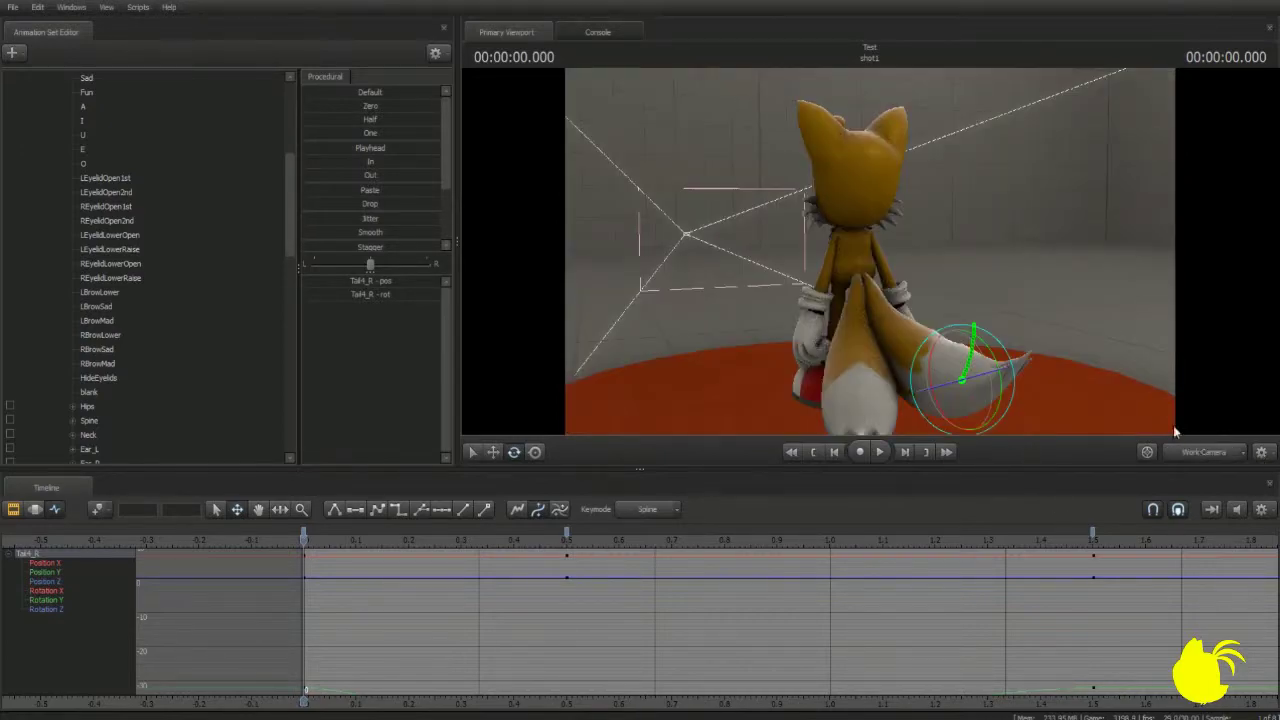
mouse_move(870, 252)
left_mouse_down()
mouse_move(825, 258)
mouse_move(1075, 250)
mouse_move(869, 250)
left_mouse_up()
scroll(46, 128, "up", 6)
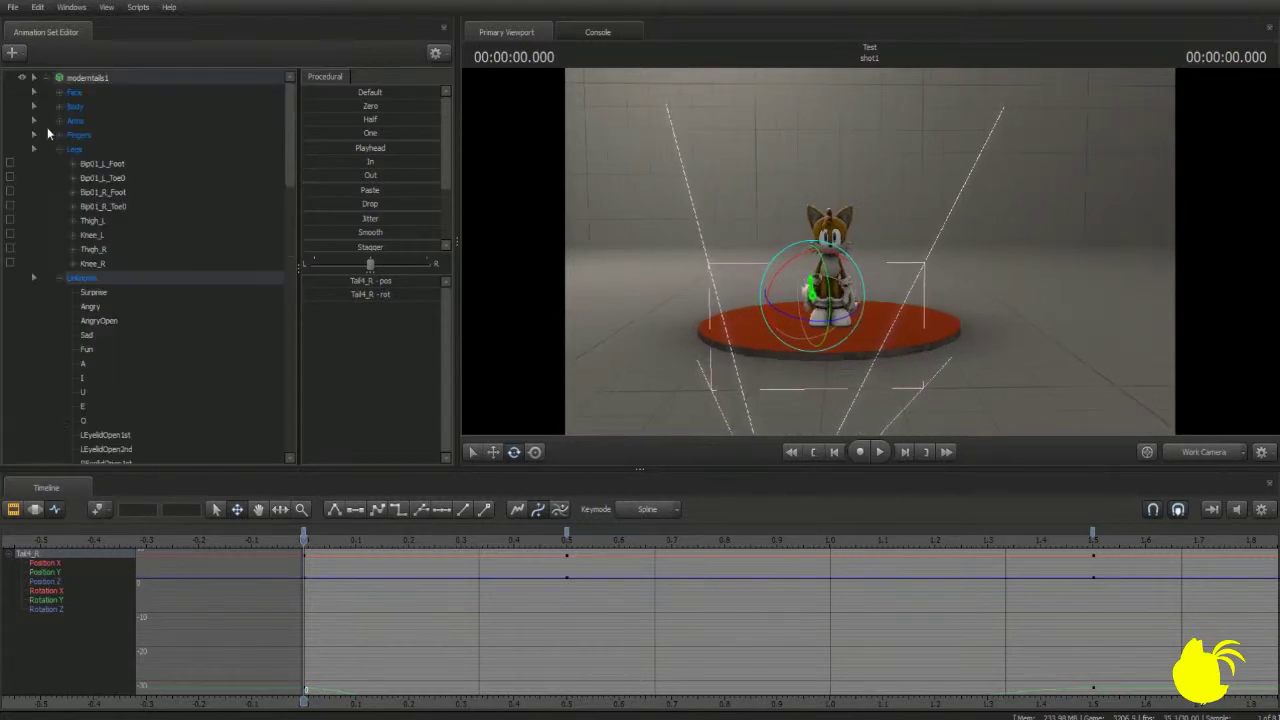
left_click(46, 78)
- Create an animation set for a new light
left_click(12, 52)
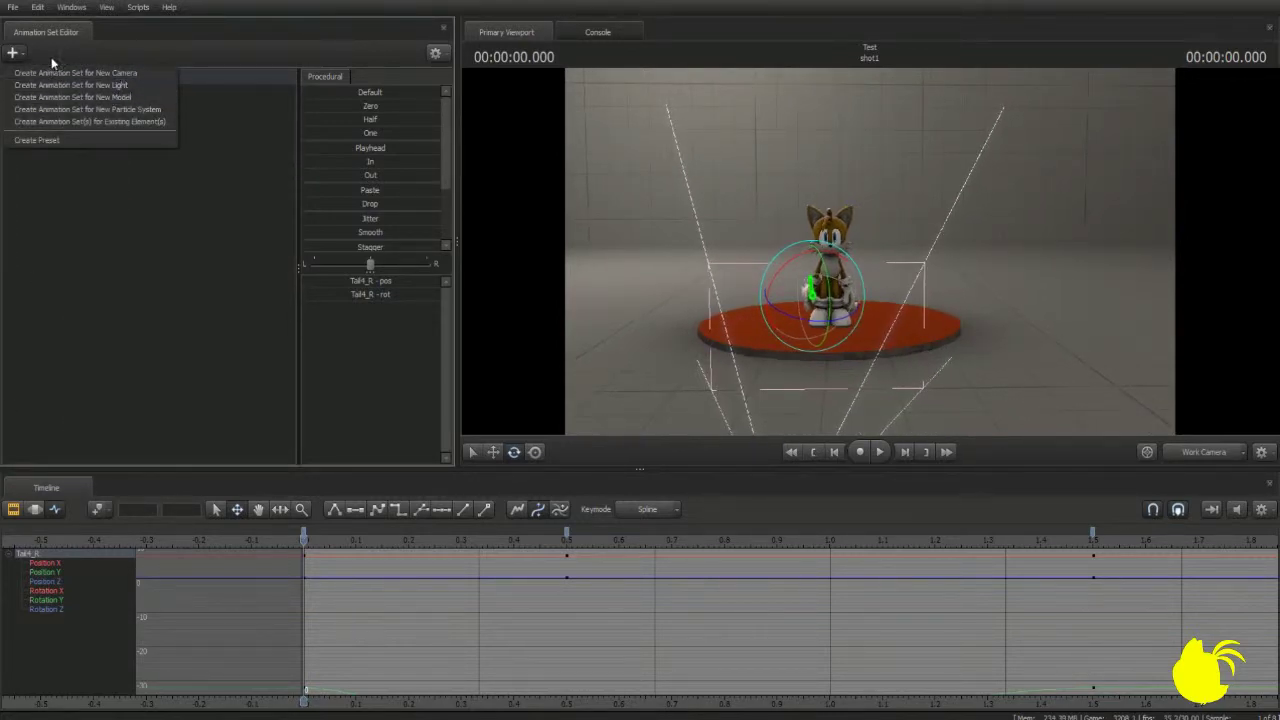
left_click(76, 63)
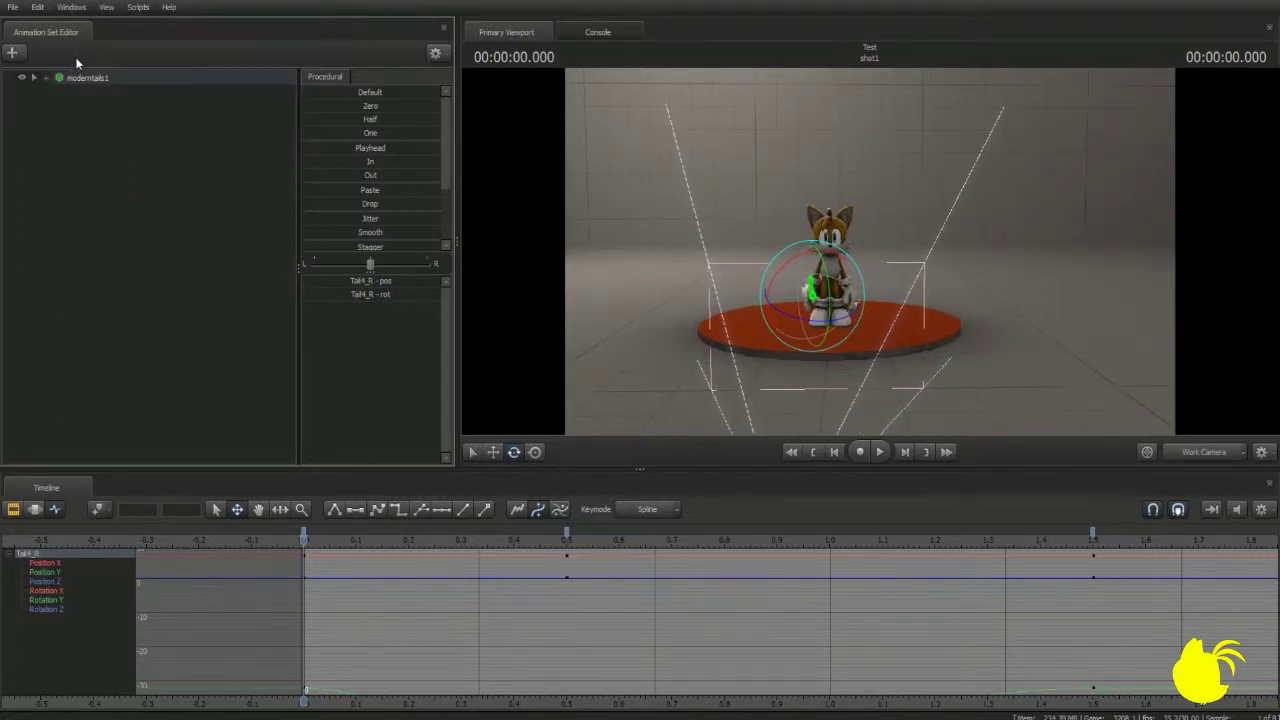
left_click(14, 53)
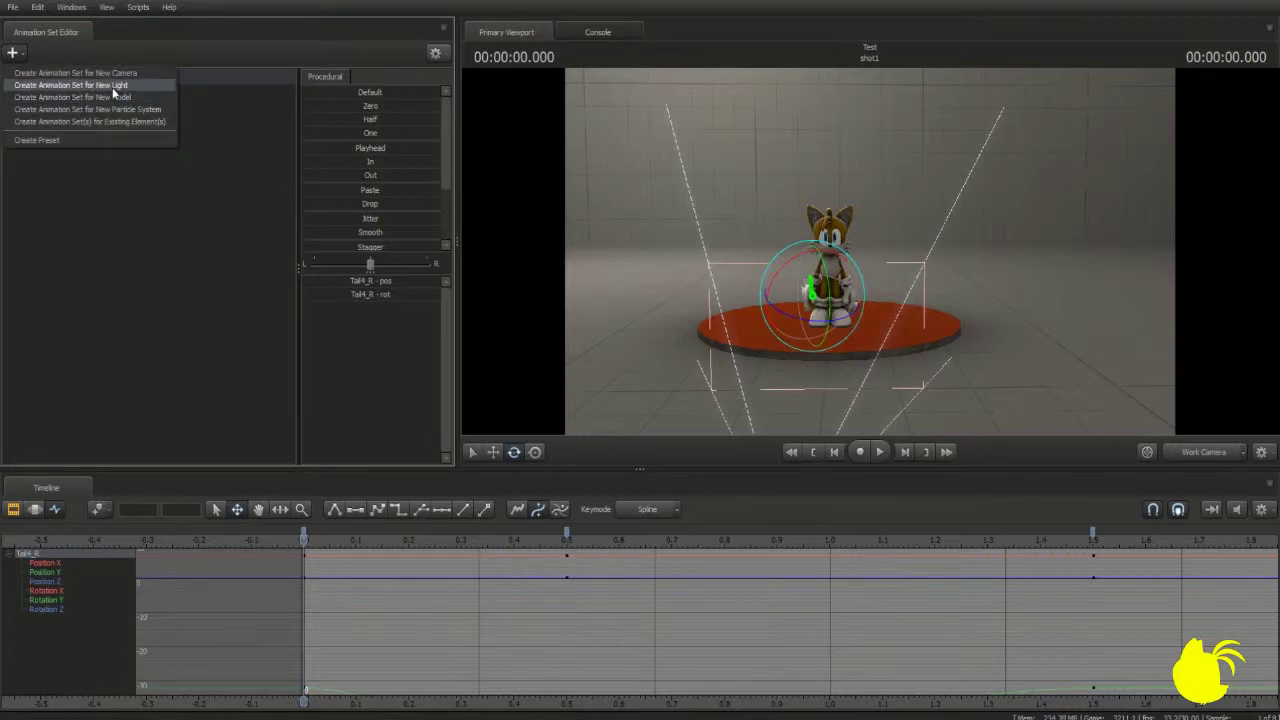
left_click(130, 86)
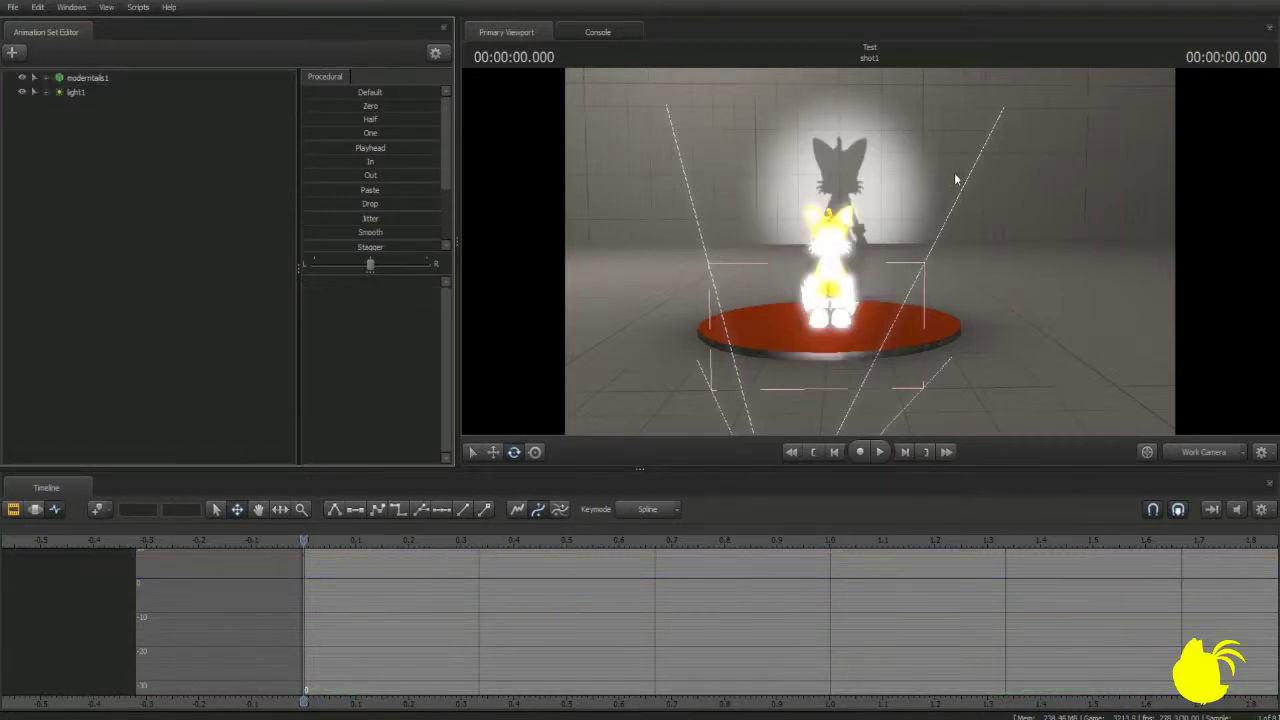
- Look through light1 in the viewport and fly it away from the character into the room
left_click_drag(82, 96, 974, 268)
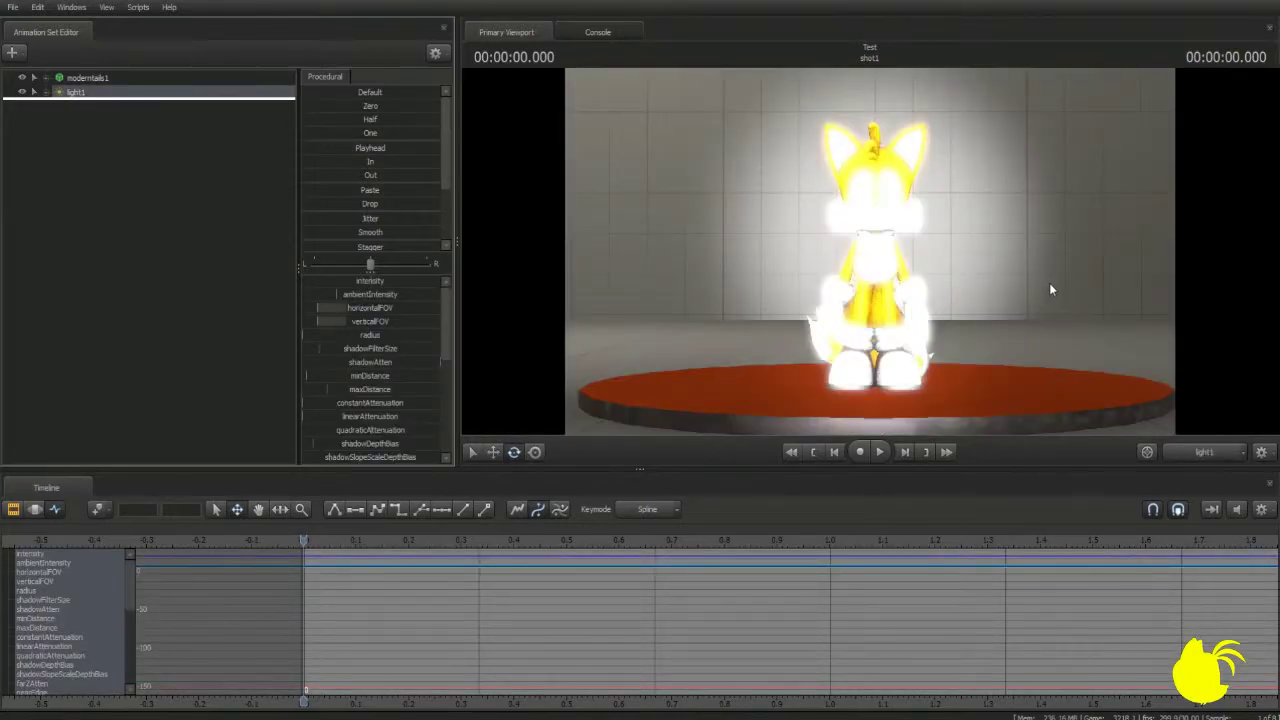
left_click_drag(1051, 287, 840, 285)
key("z")
key("s")
key("z")
key("w")
key("s")
key("d")
key("w")
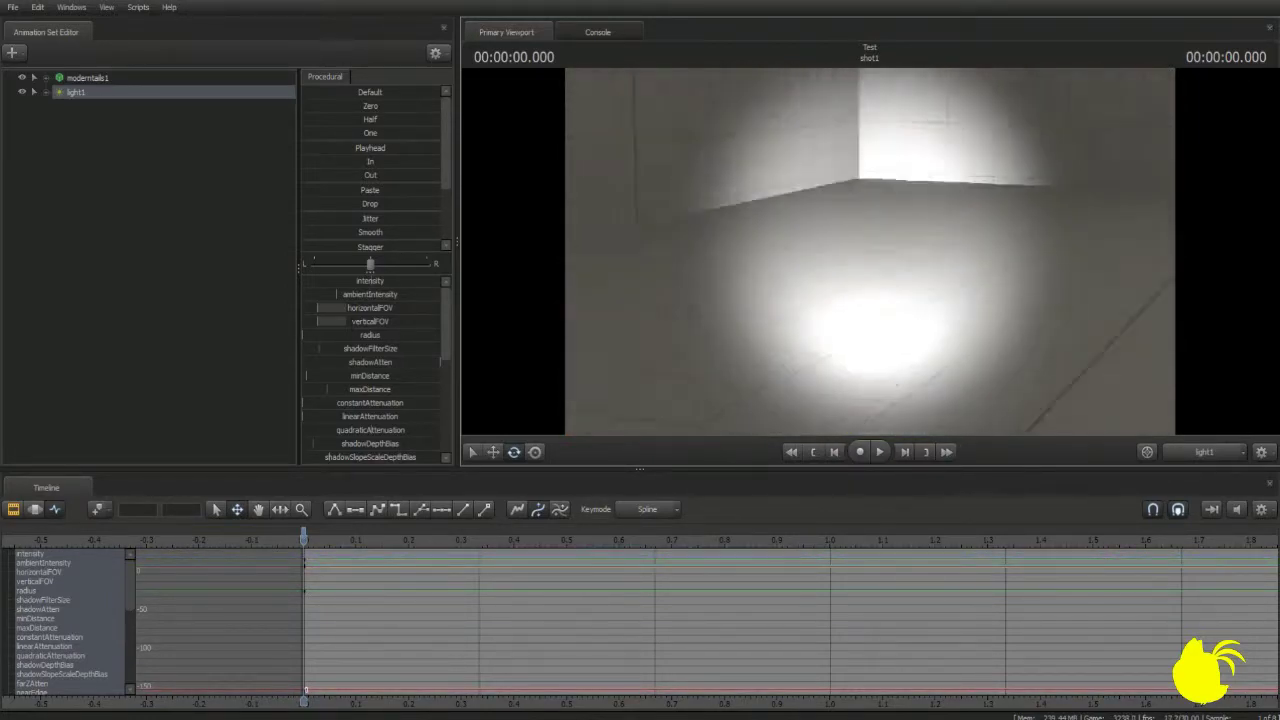
- Widen light1's field of view and aim it at the character on the red platform from across the room
right_click_drag(986, 202, 986, 202)
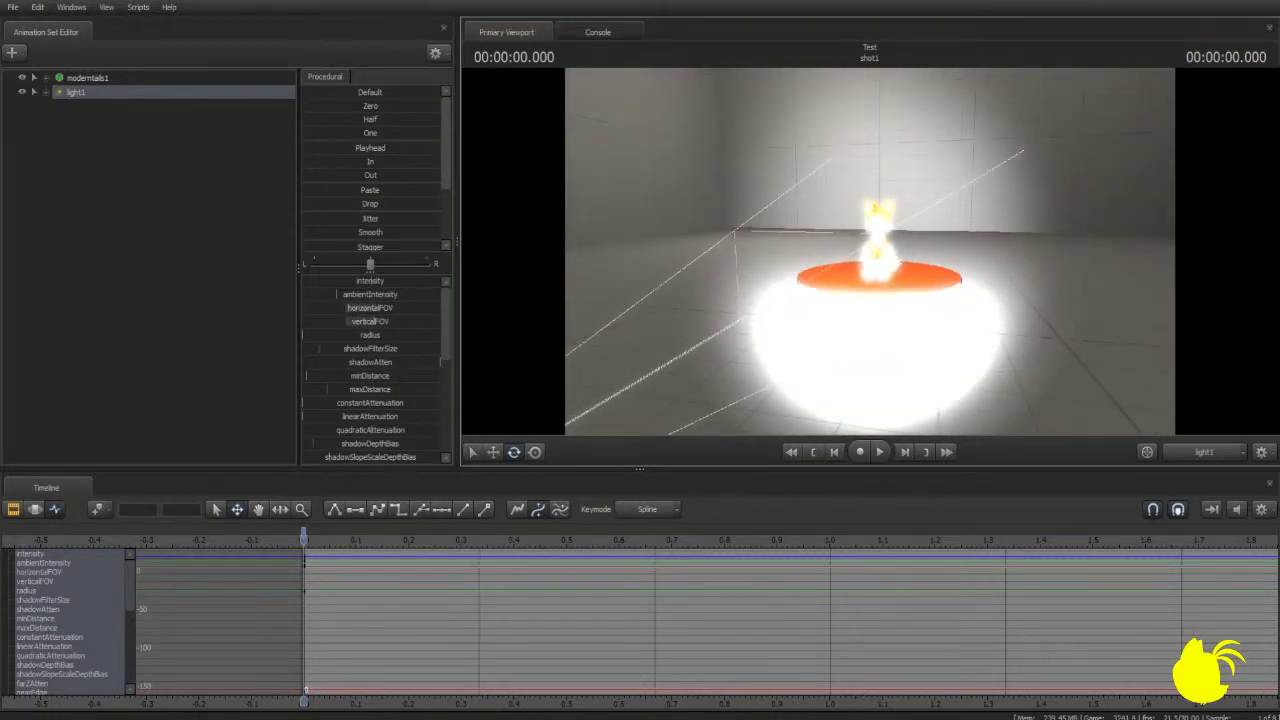
left_click_drag(986, 202, 1074, 212)
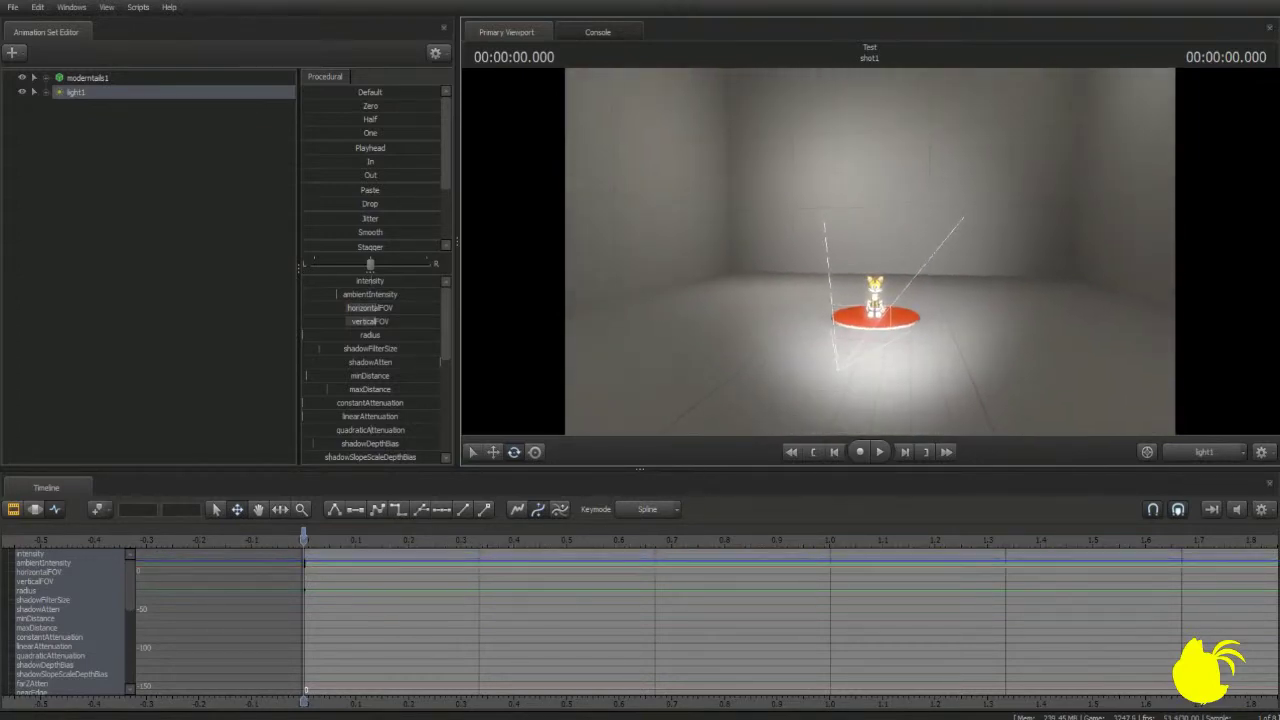
mouse_move(918, 320)
left_mouse_down()
mouse_move(914, 384)
mouse_move(904, 312)
left_mouse_up()
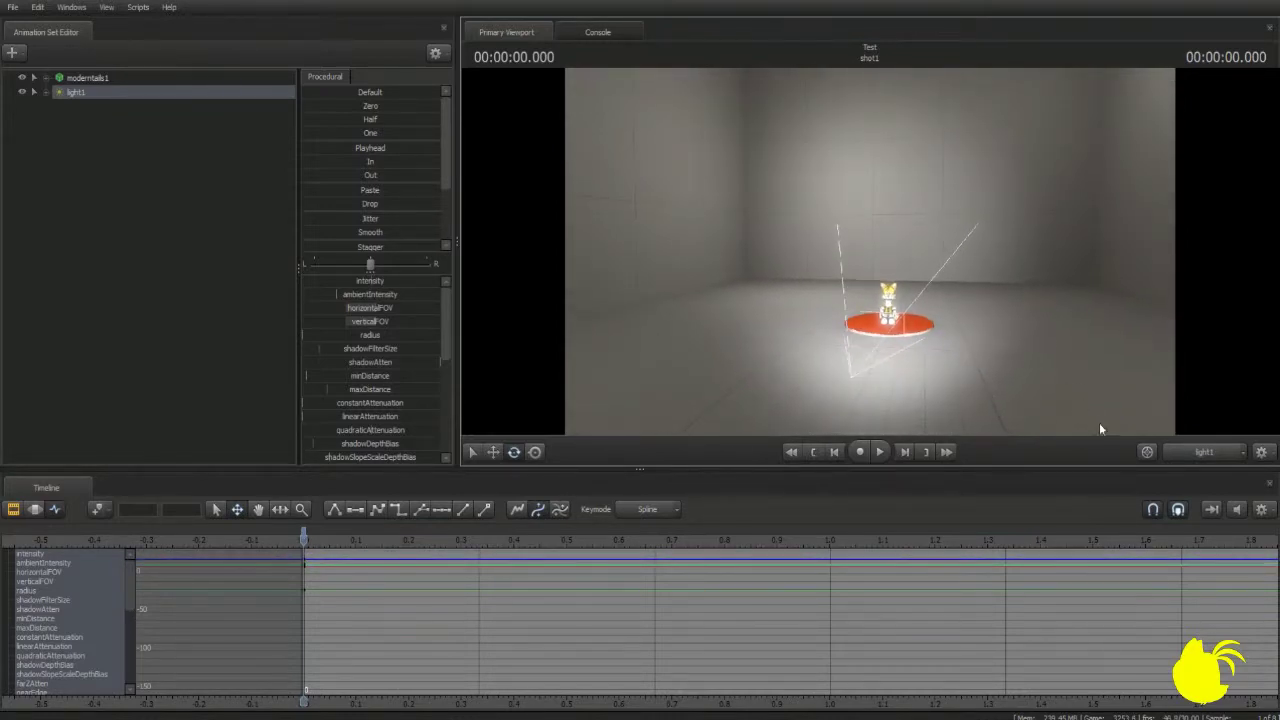
- Through camera1, lower light1's intensity and narrow its horizontalFOV and verticalFOV to soften the light on the character
left_click(1187, 452)
left_click(1186, 450)
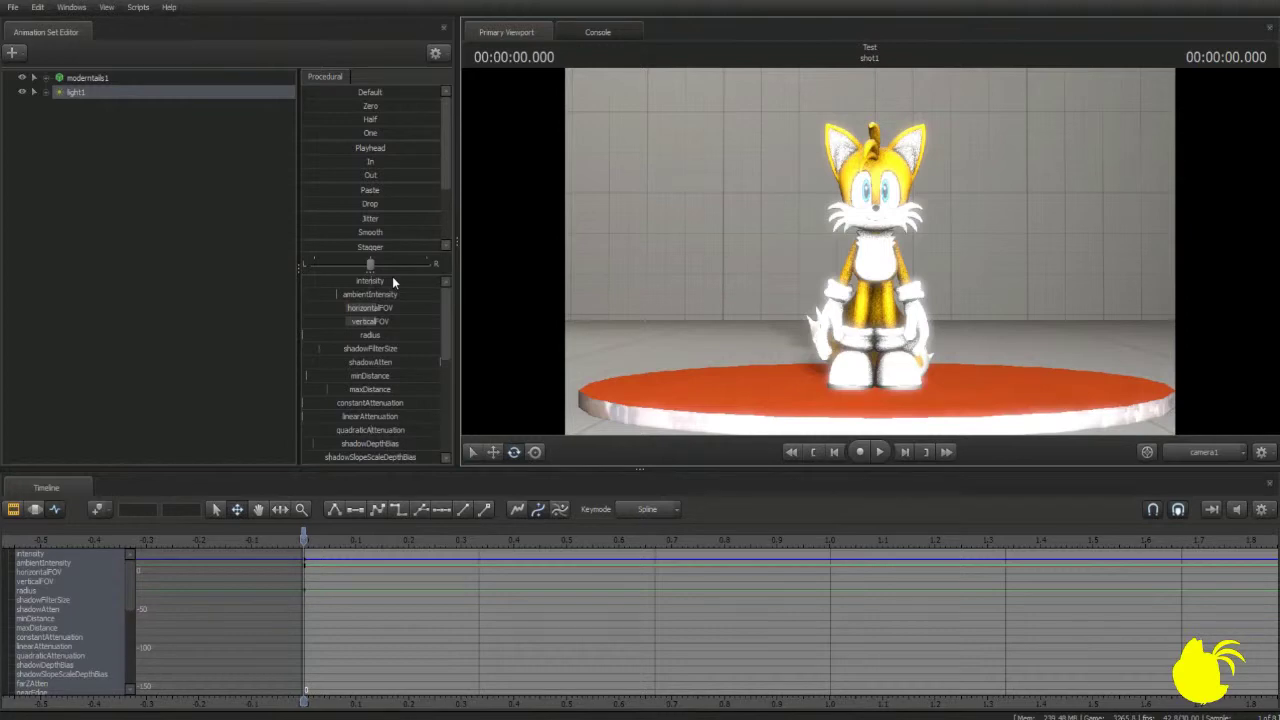
left_click_drag(389, 285, 338, 281)
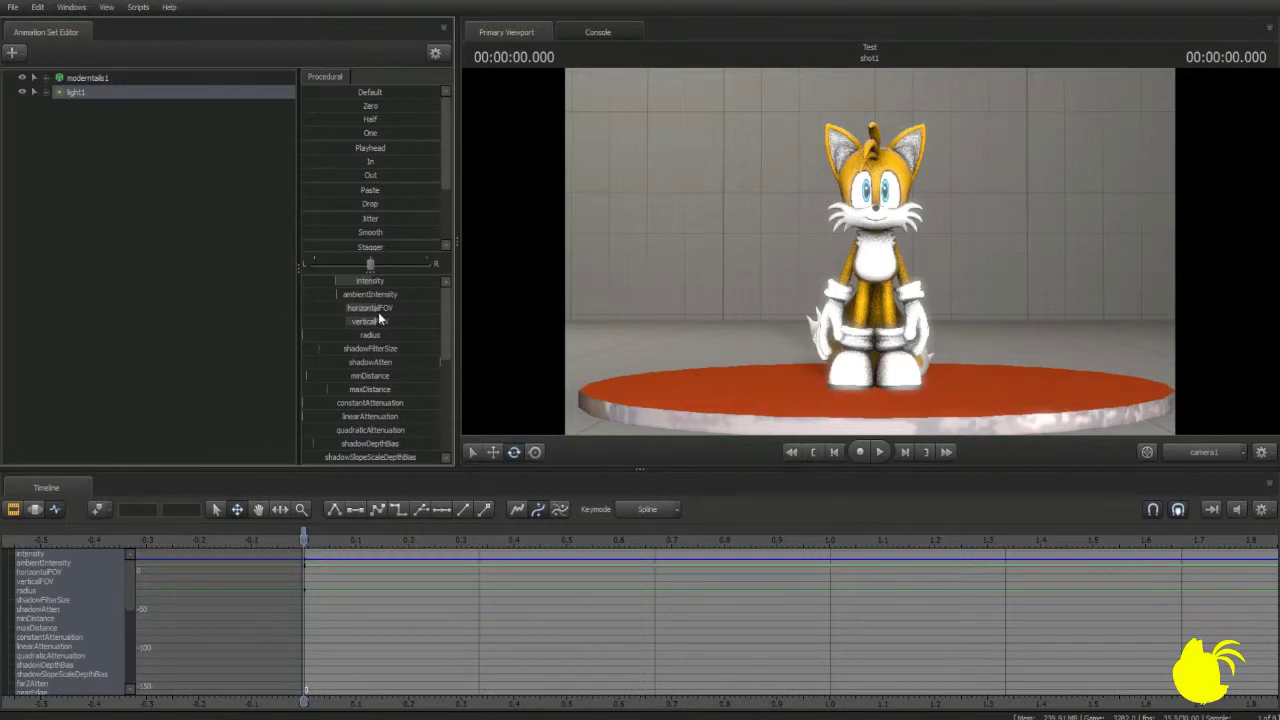
left_click_drag(378, 309, 337, 308)
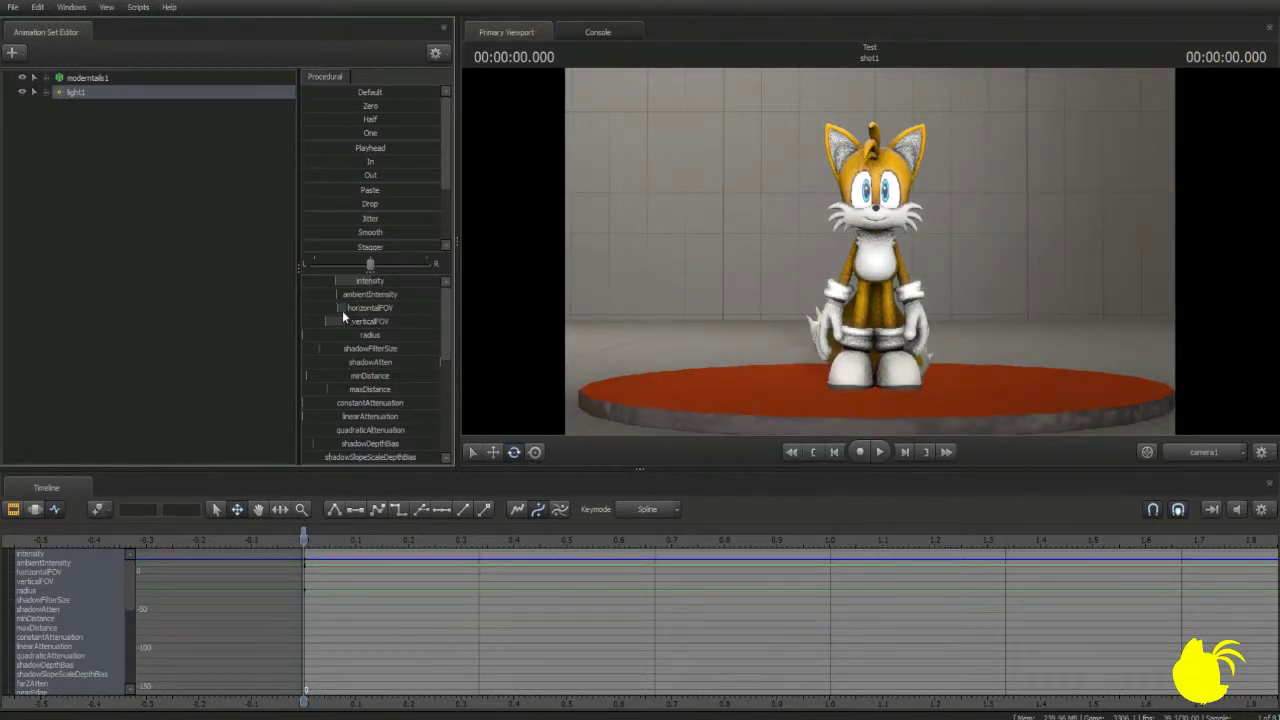
- Try light1's radius and reduce its shadowFilterSize, checking the shadows on the character's head up close with the work camera
left_click_drag(364, 336, 303, 336)
left_click_drag(388, 350, 404, 350)
left_click(1202, 453)
mouse_move(1040, 330)
left_mouse_down()
mouse_move(980, 322)
mouse_move(970, 300)
mouse_move(1010, 325)
mouse_move(1050, 318)
left_mouse_up()
key("w")
key("w")
key("a")
key("w")
left_click_drag(852, 222, 870, 251)
key("s")
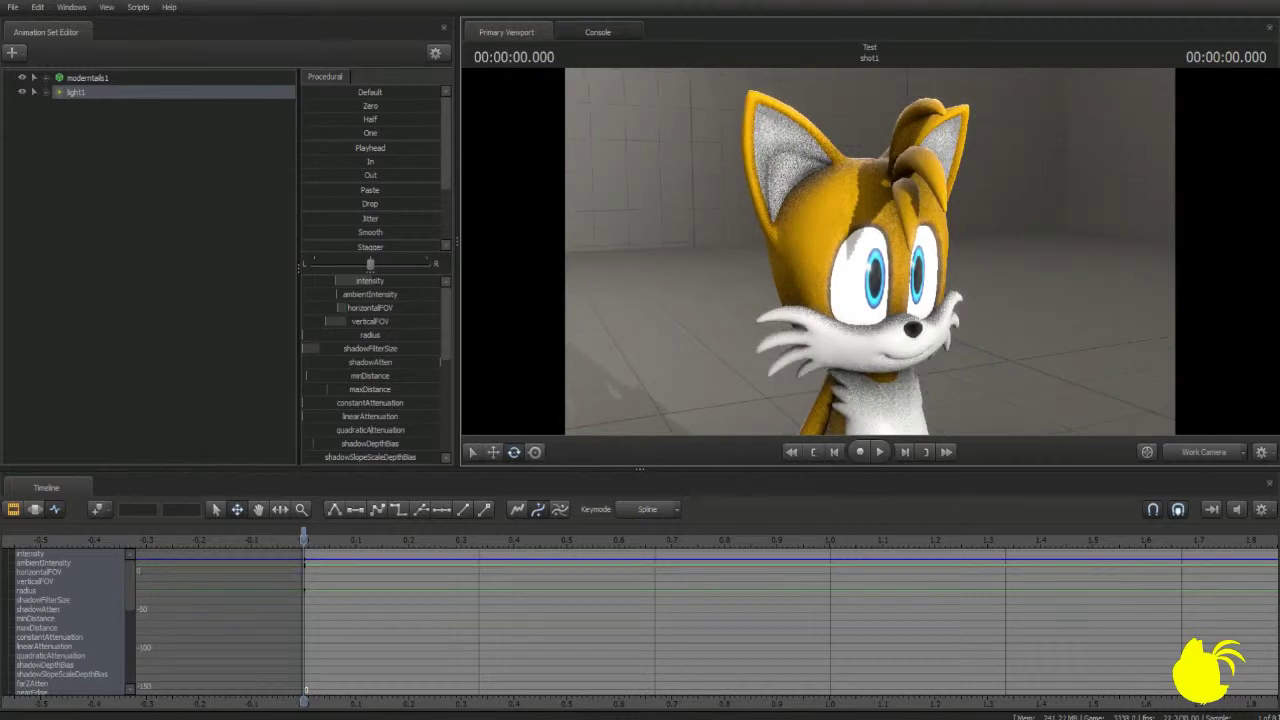
left_click_drag(312, 348, 320, 348)
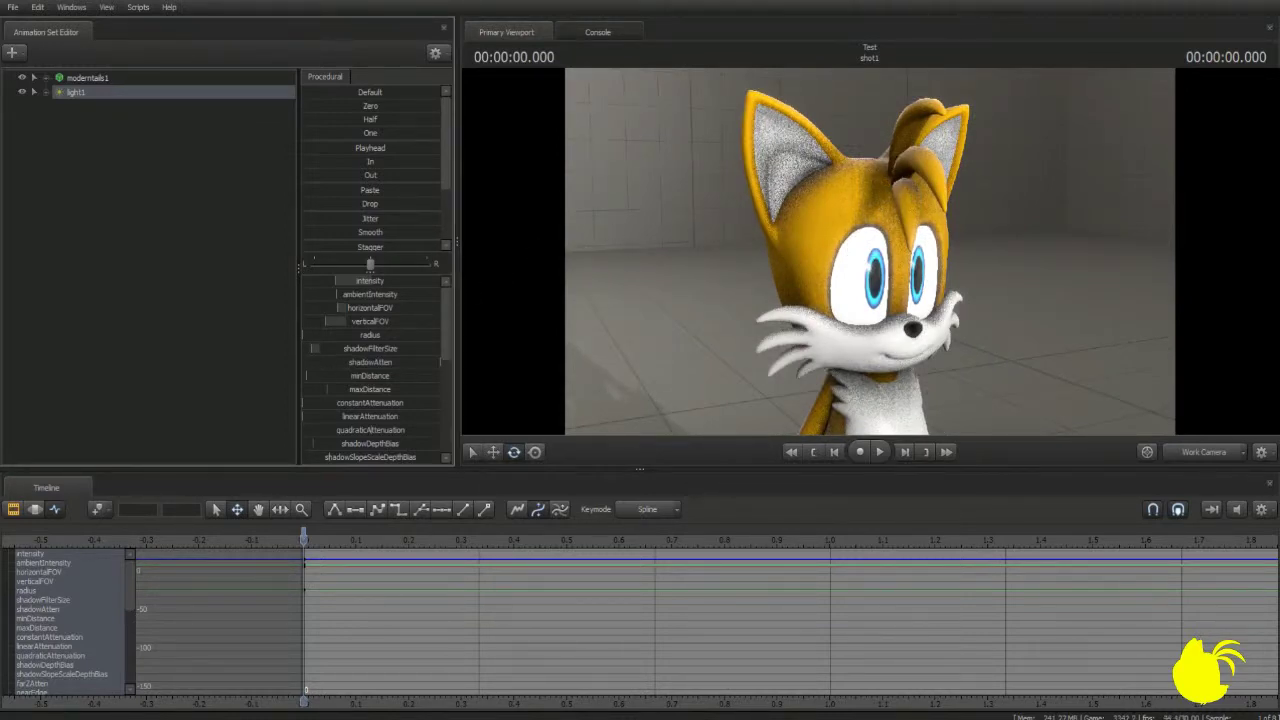
- Frame the character's head and chest from the front and try different shadowAtten values on light1
left_click(1194, 456)
left_click(1194, 456)
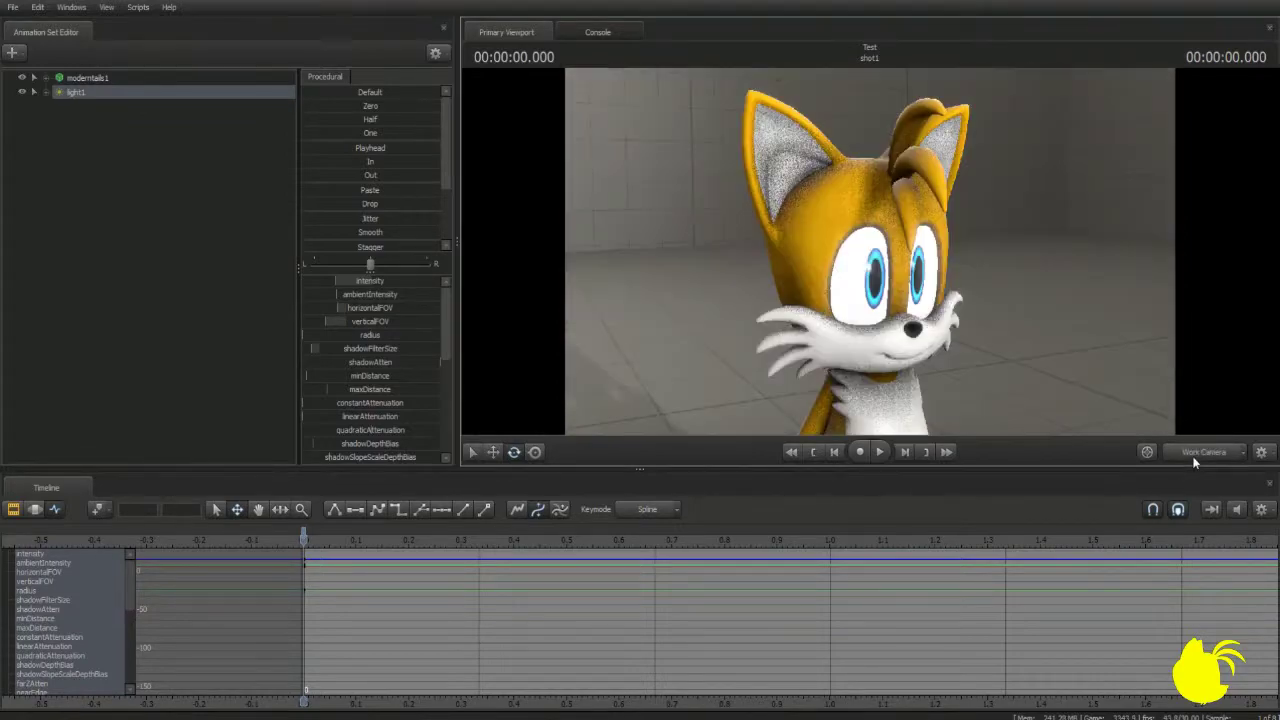
key("d")
left_click_drag(1030, 315, 865, 308)
key("s")
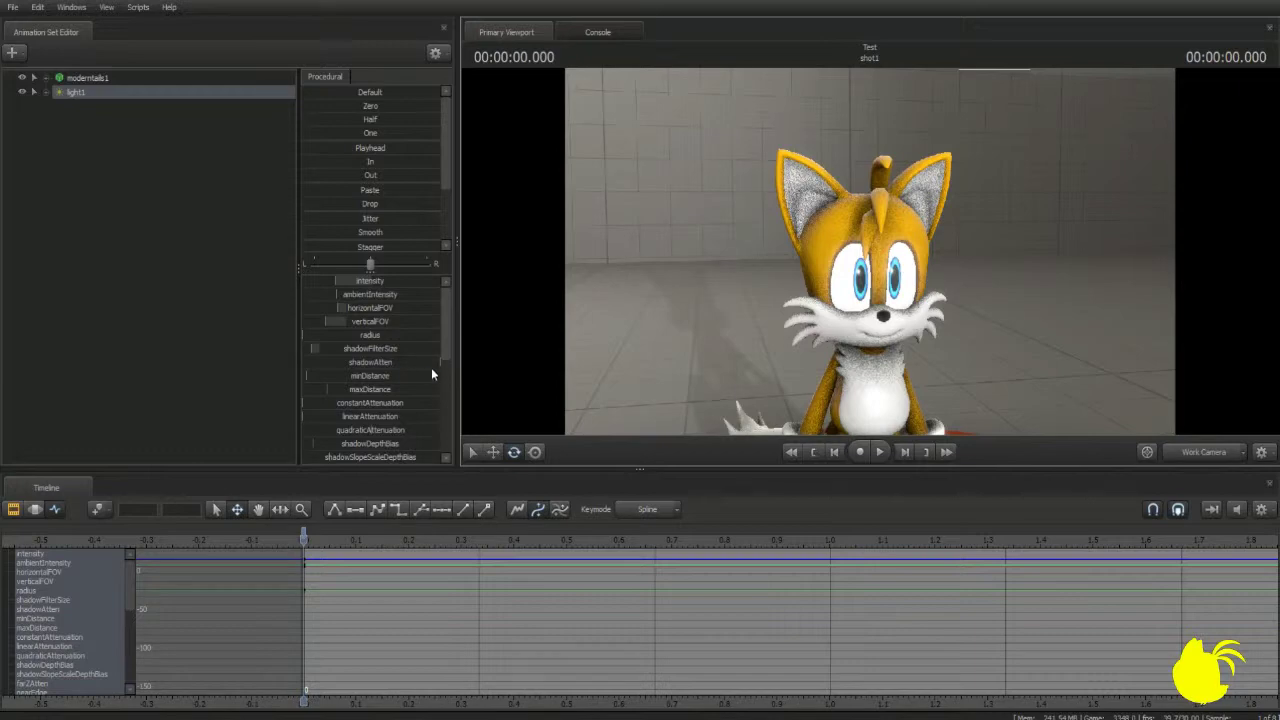
left_click_drag(399, 364, 440, 362)
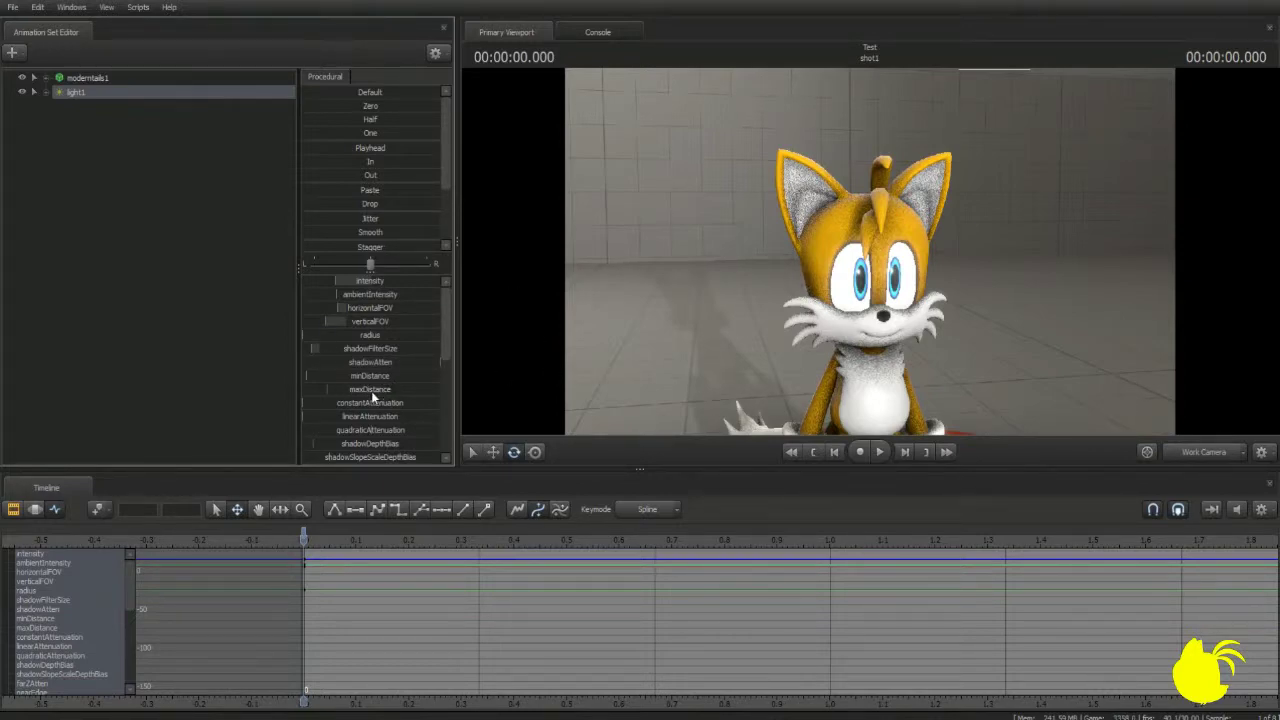
- Raise light1's minDistance and set its maxDistance to the maximum, testing a low maxDistance for comparison
left_click_drag(371, 391, 440, 391)
scroll(395, 385, "down", 2)
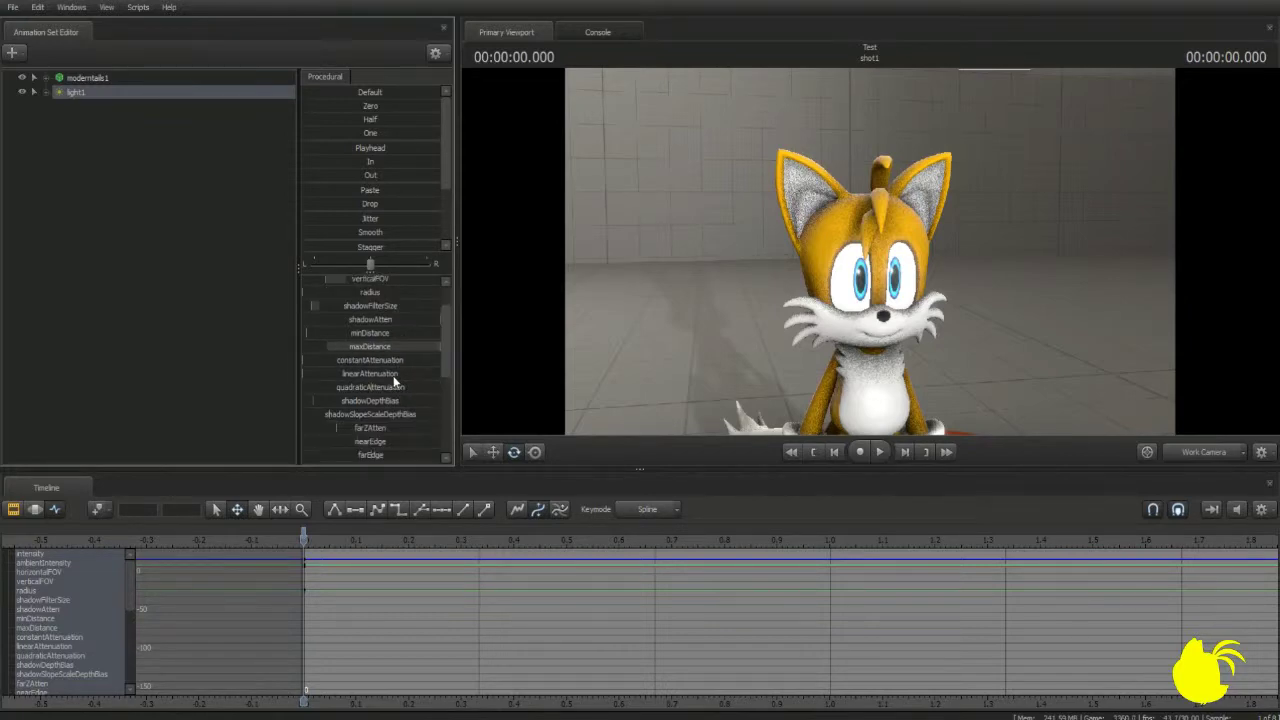
mouse_move(362, 293)
left_mouse_down()
mouse_move(352, 290)
mouse_move(428, 290)
mouse_move(305, 290)
left_mouse_up()
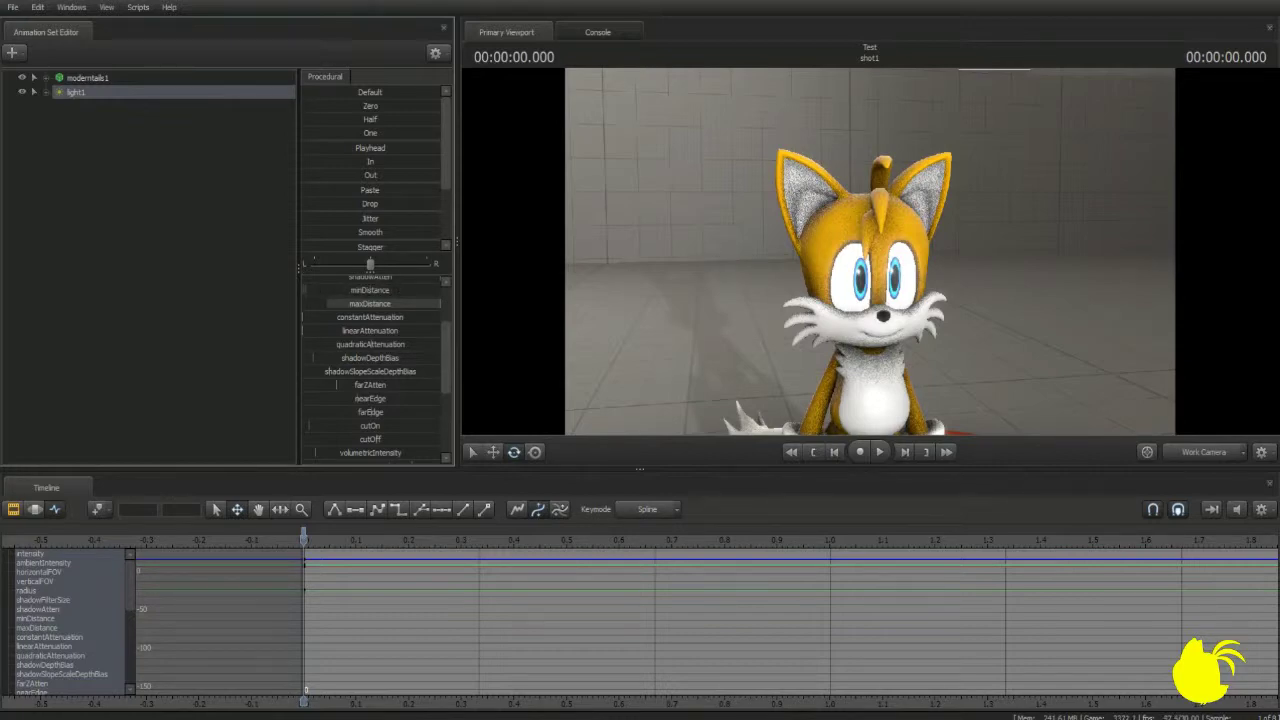
left_click_drag(305, 290, 346, 290)
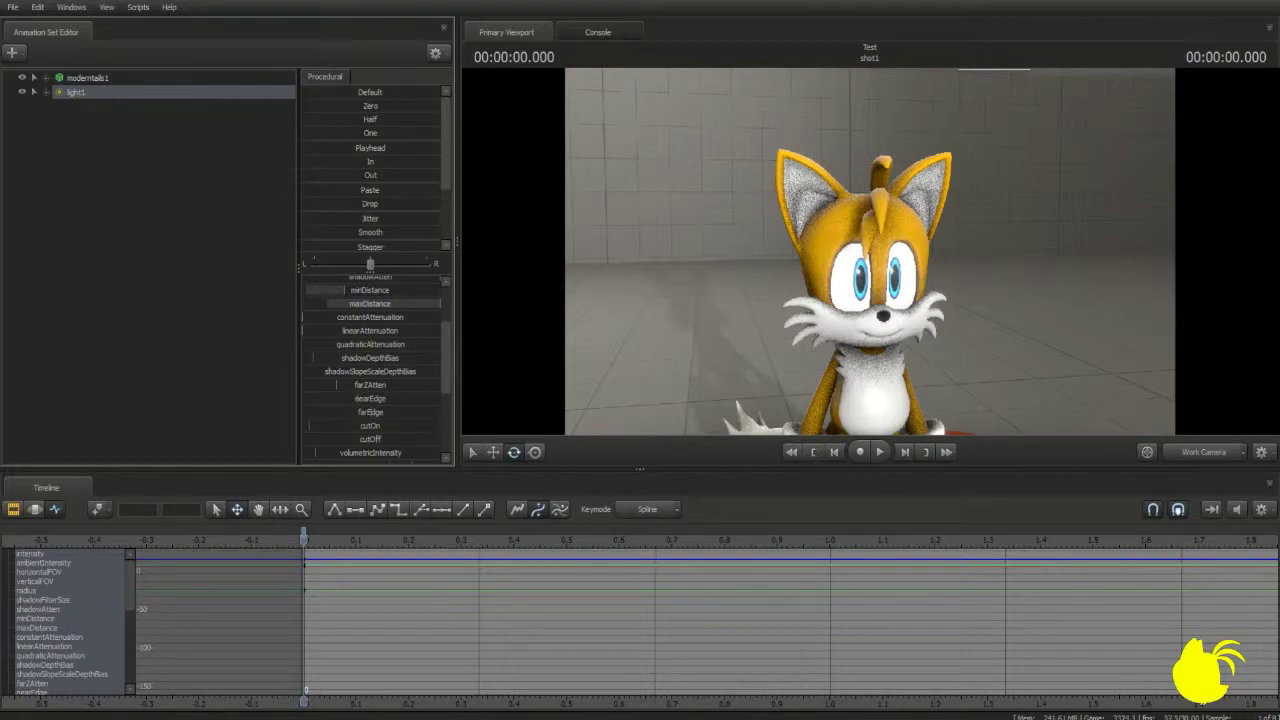
left_click_drag(438, 304, 330, 303)
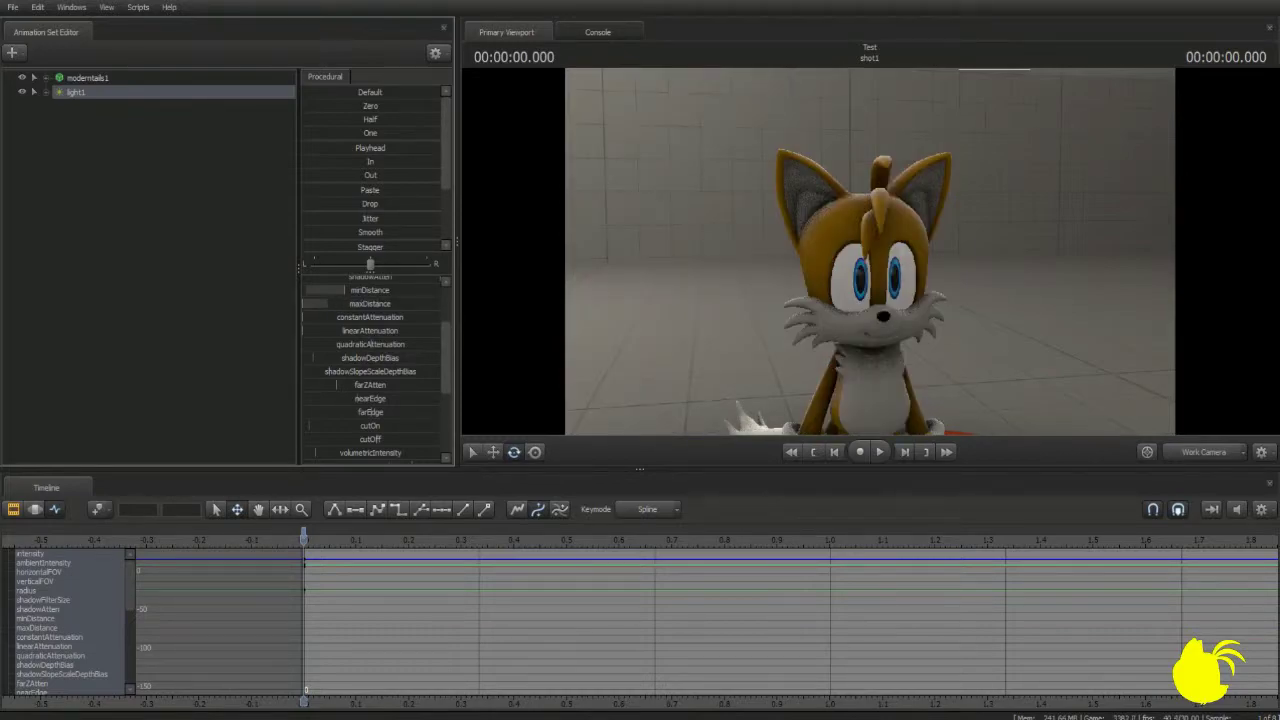
left_click_drag(347, 303, 440, 303)
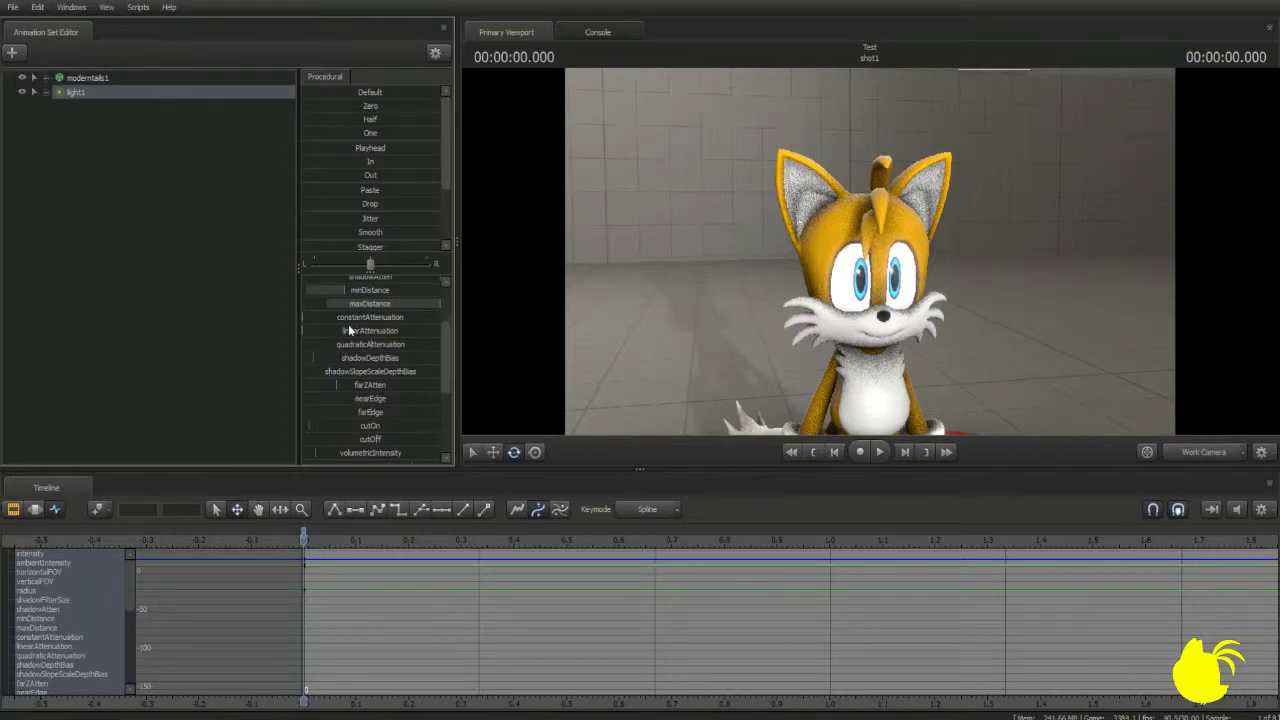
- Try different constantAttenuation and linearAttenuation values on light1
left_click_drag(348, 320, 349, 322)
mouse_move(346, 321)
left_mouse_down()
mouse_move(310, 333)
mouse_move(357, 332)
mouse_move(333, 332)
left_mouse_up()
scroll(346, 390, "down", 1)
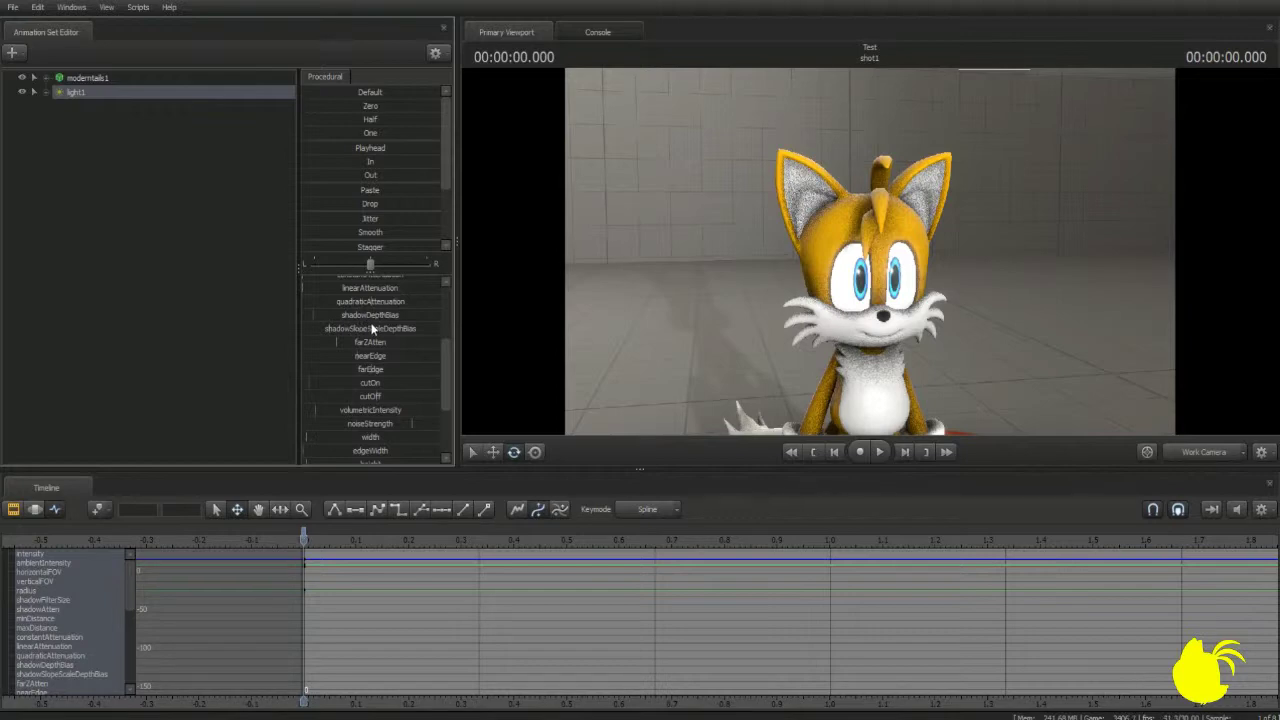
- Raise light1's shadowDepthBias slightly and its farZAtten to the maximum, checking the result on the whole character
left_click_drag(357, 316, 440, 341)
key("s")
mouse_move(870, 250)
left_mouse_down()
mouse_move(876, 215)
mouse_move(920, 236)
mouse_move(872, 195)
mouse_move(862, 262)
mouse_move(896, 256)
mouse_move(894, 234)
mouse_move(869, 257)
left_mouse_up()
key("a")
key("w")
key("w")
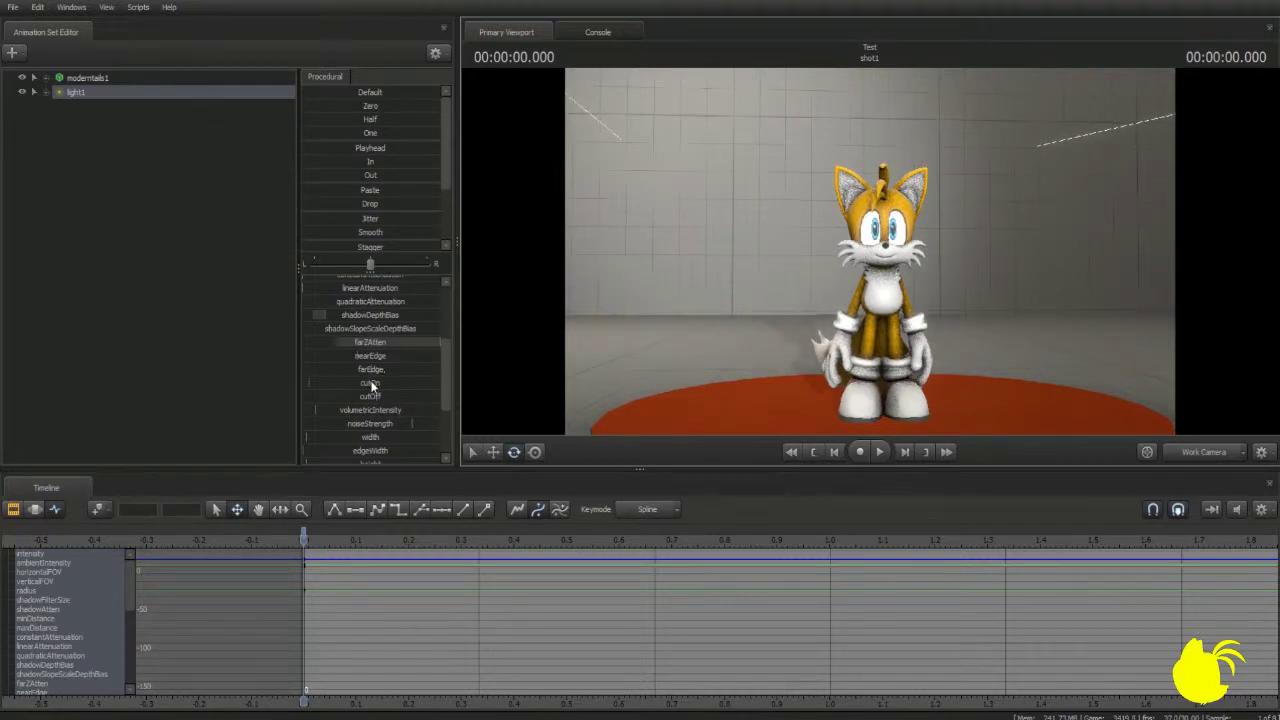
- Raise light1's volumetricIntensity and tint the light pale purple by lowering color_red and color_green, keeping color_blue at full
scroll(395, 386, "down", 3)
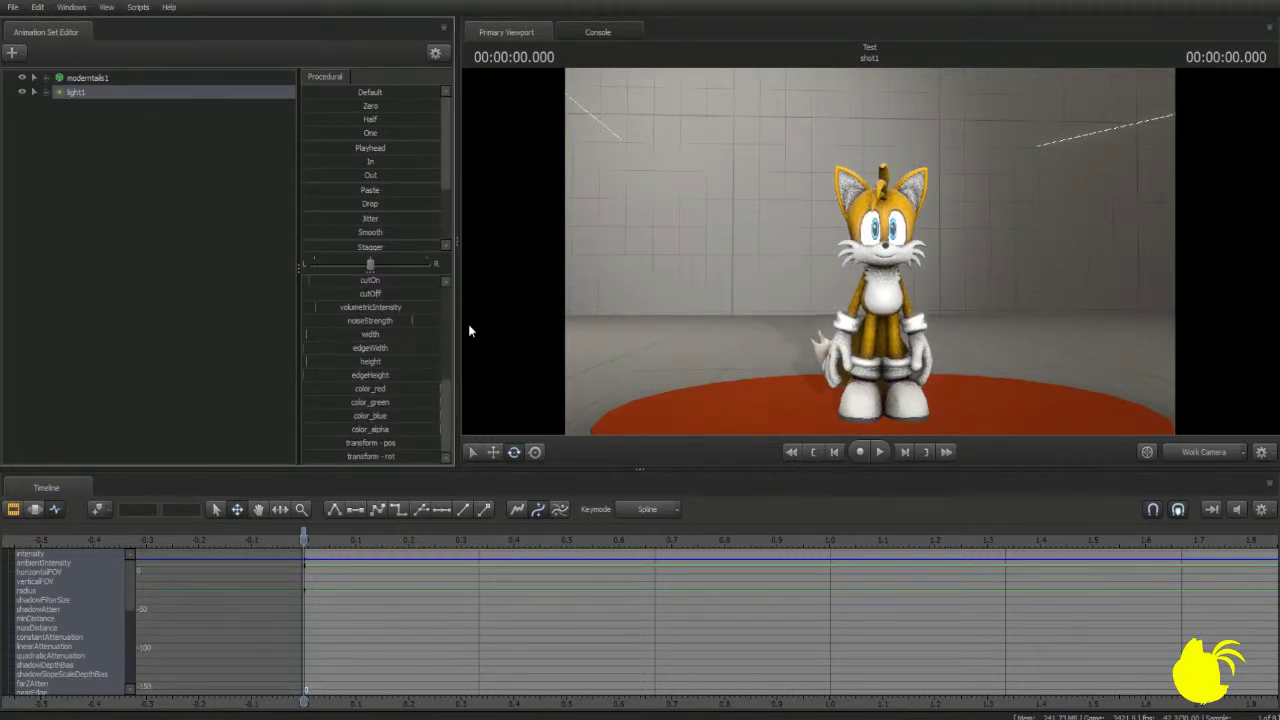
left_click_drag(369, 309, 413, 321)
left_click_drag(432, 389, 303, 402)
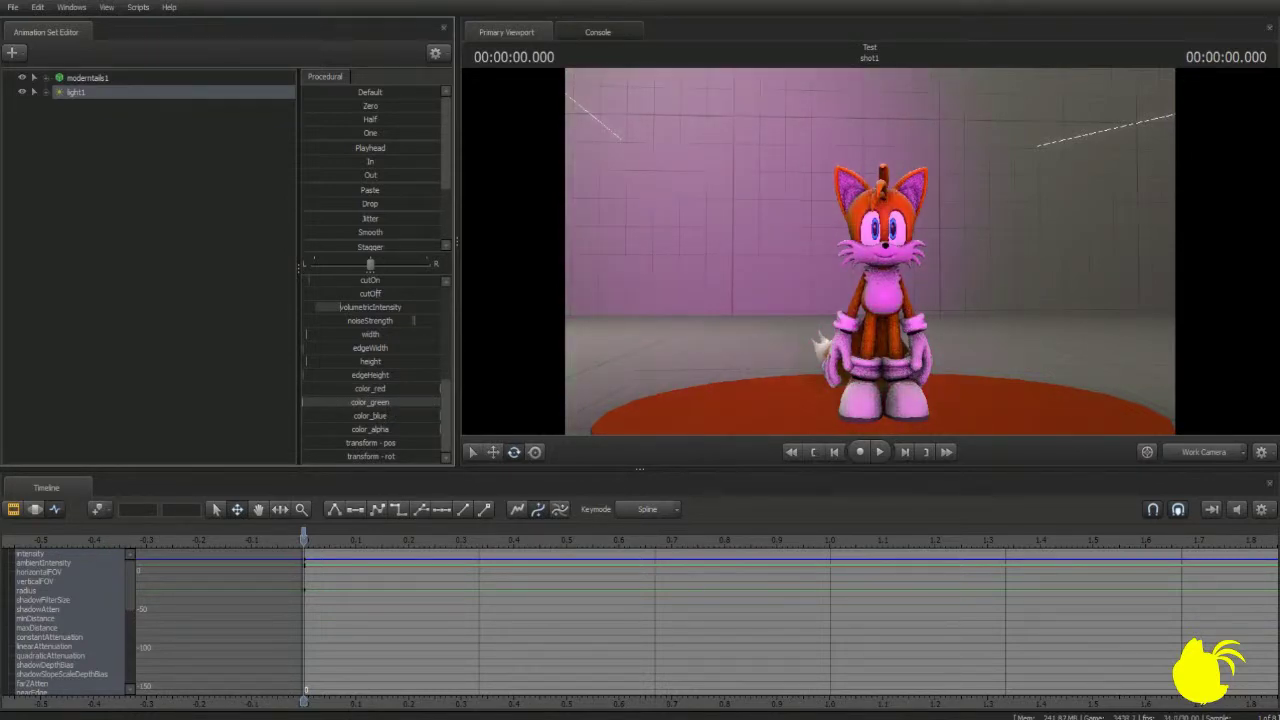
left_click_drag(380, 402, 440, 416)
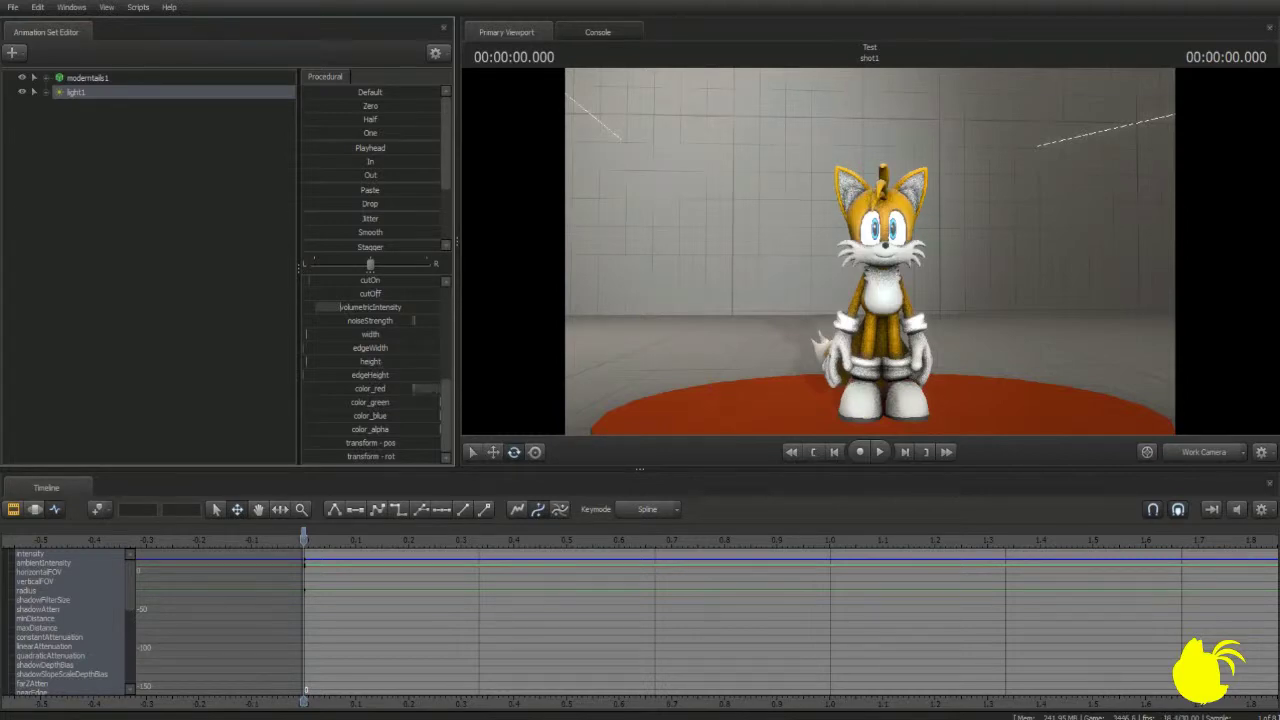
left_click_drag(440, 402, 348, 402)
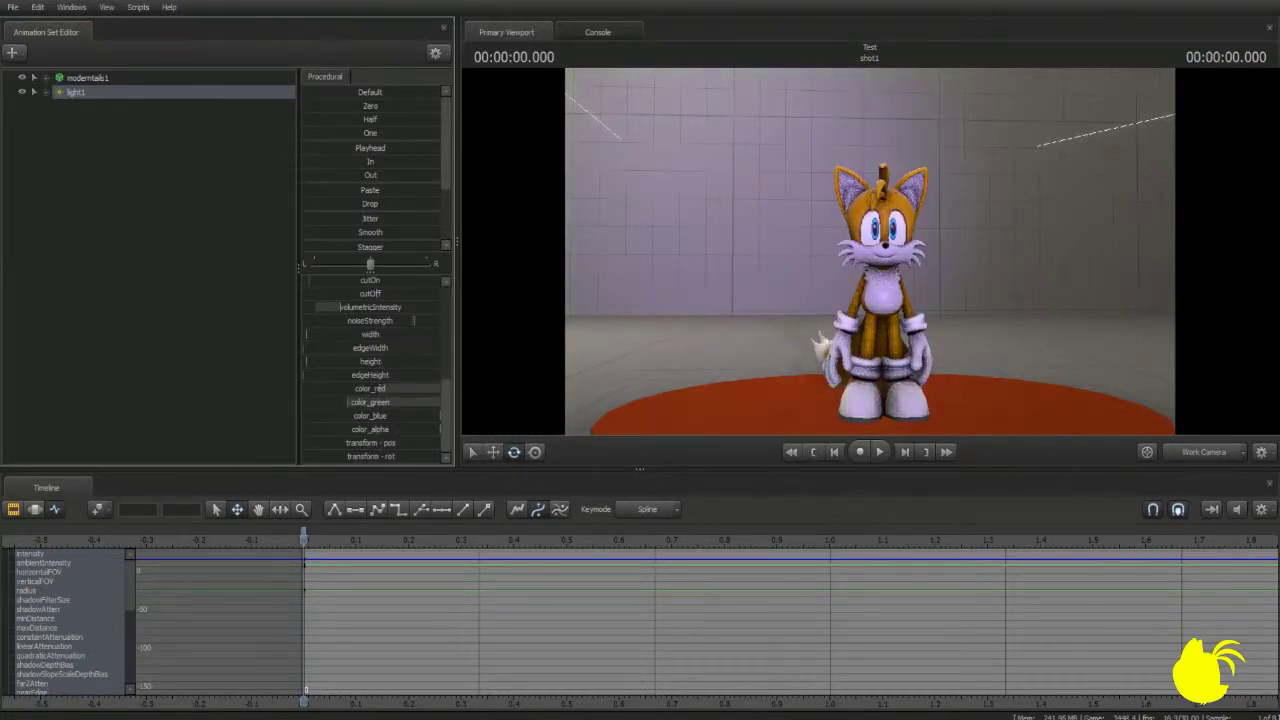
left_click(1188, 450)
left_click(1188, 450)
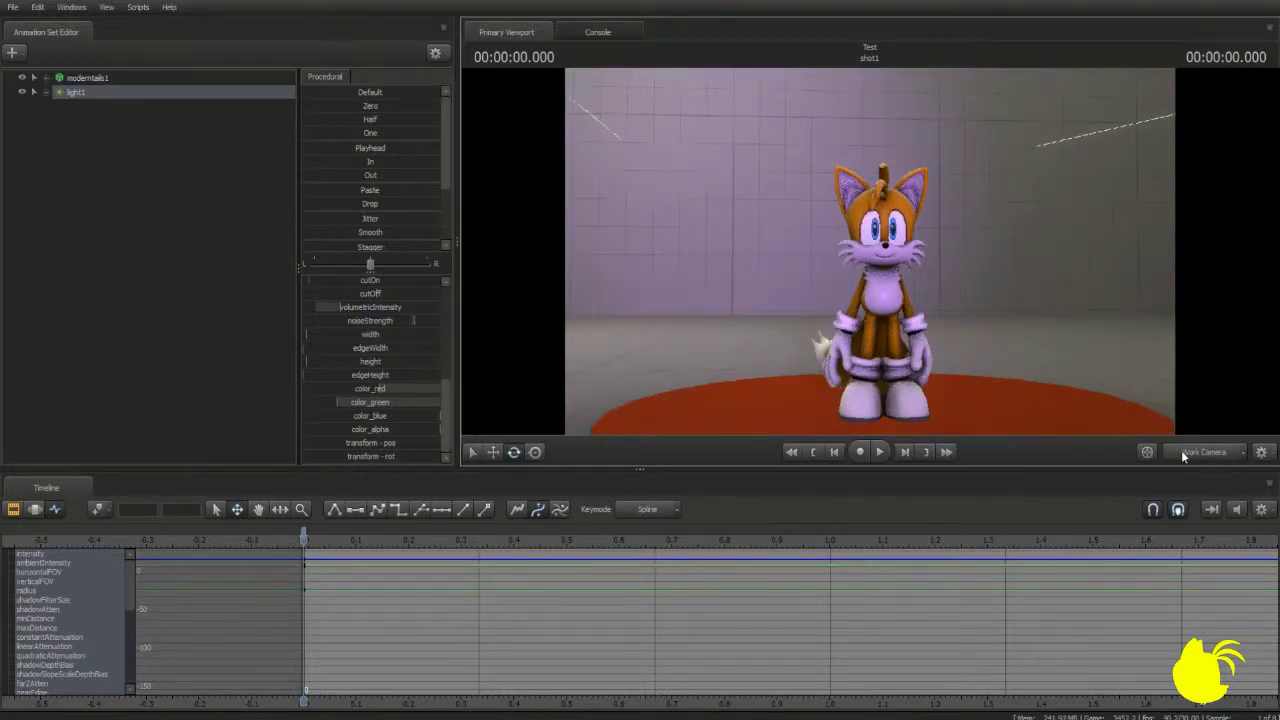
- Create a second light and, looking through light2, position it to illuminate the character and the red platform
right_click(18, 70)
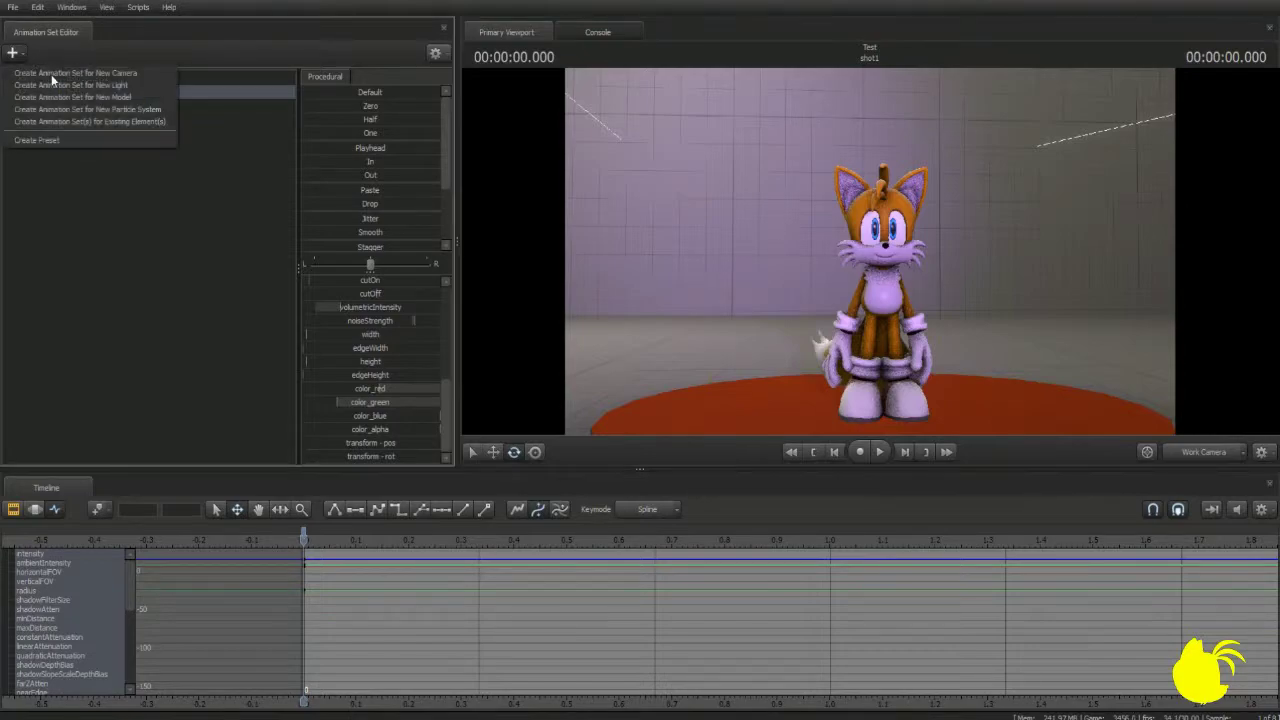
left_click(55, 80)
left_click_drag(77, 107, 871, 254)
key("s")
key("s")
key("w")
- Switch the viewport to camera1 and toggle light2's visibility to compare the lighting with and without it
left_click(1204, 456)
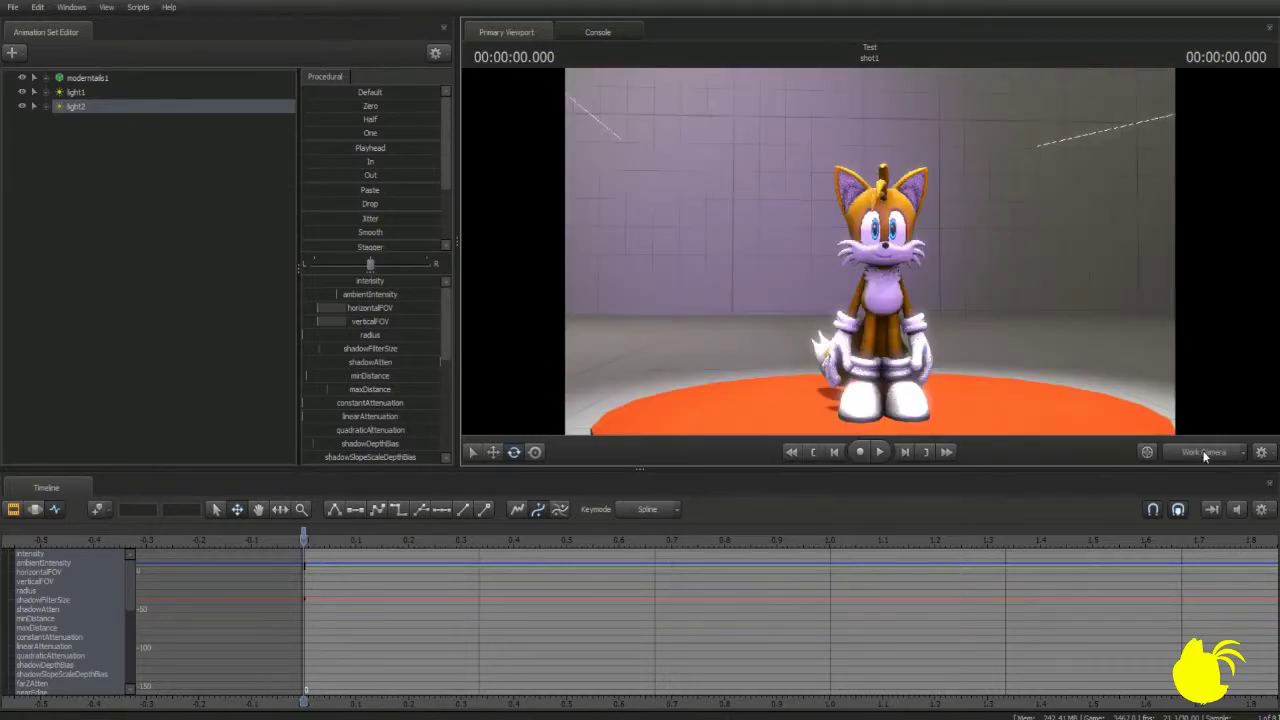
left_click(1204, 455)
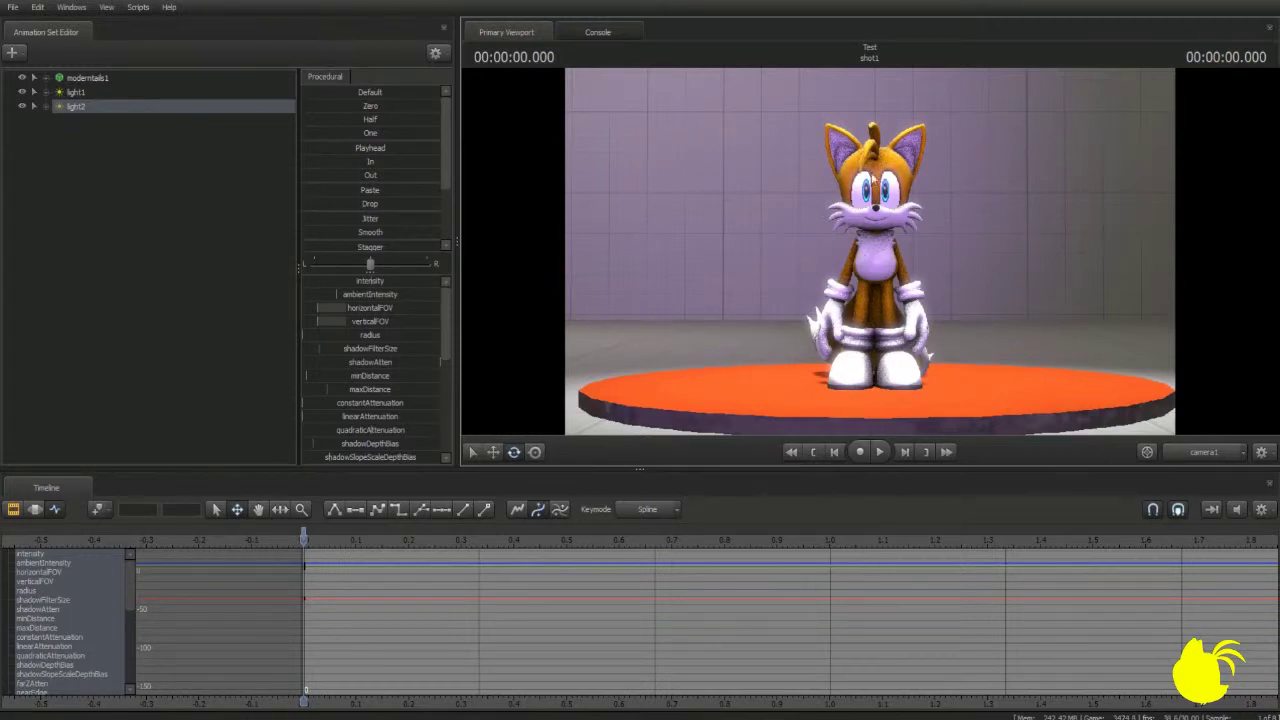
left_click(22, 108)
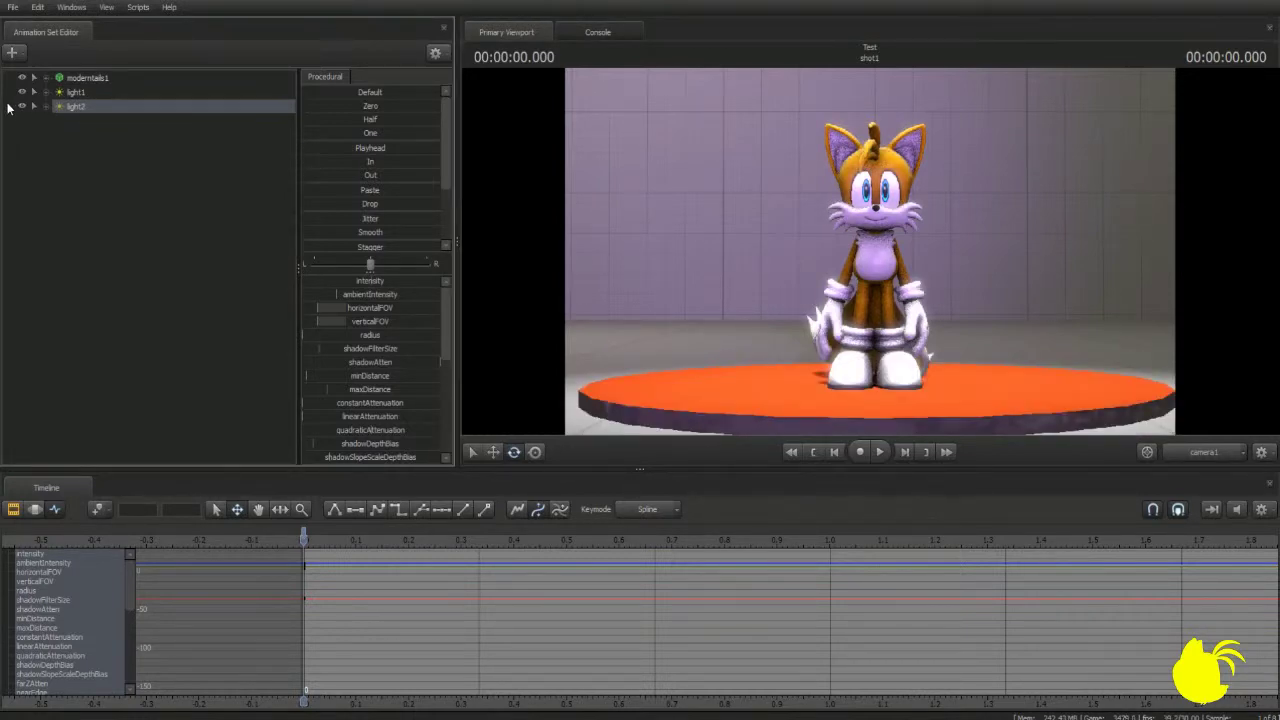
- Disable light2's shadows and enable its volumetrics to compare the effect on the character
left_click(23, 107)
left_click(23, 107)
right_click(81, 108)
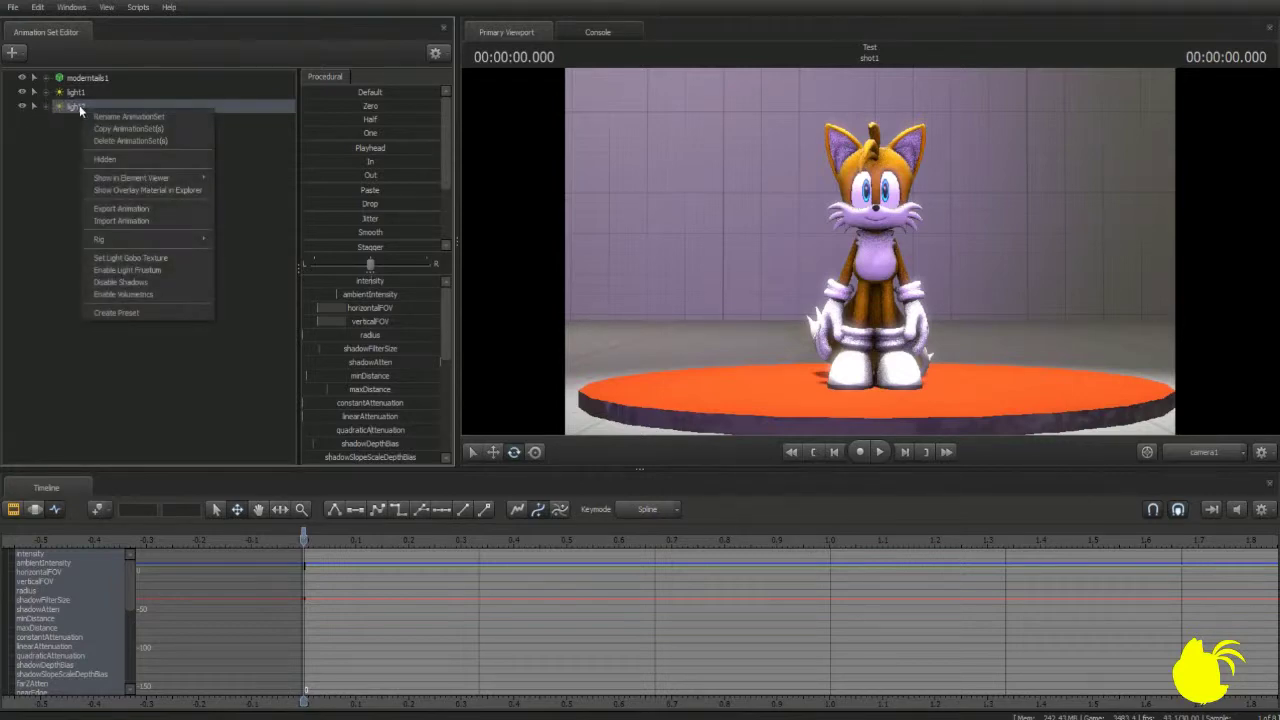
left_click(118, 283)
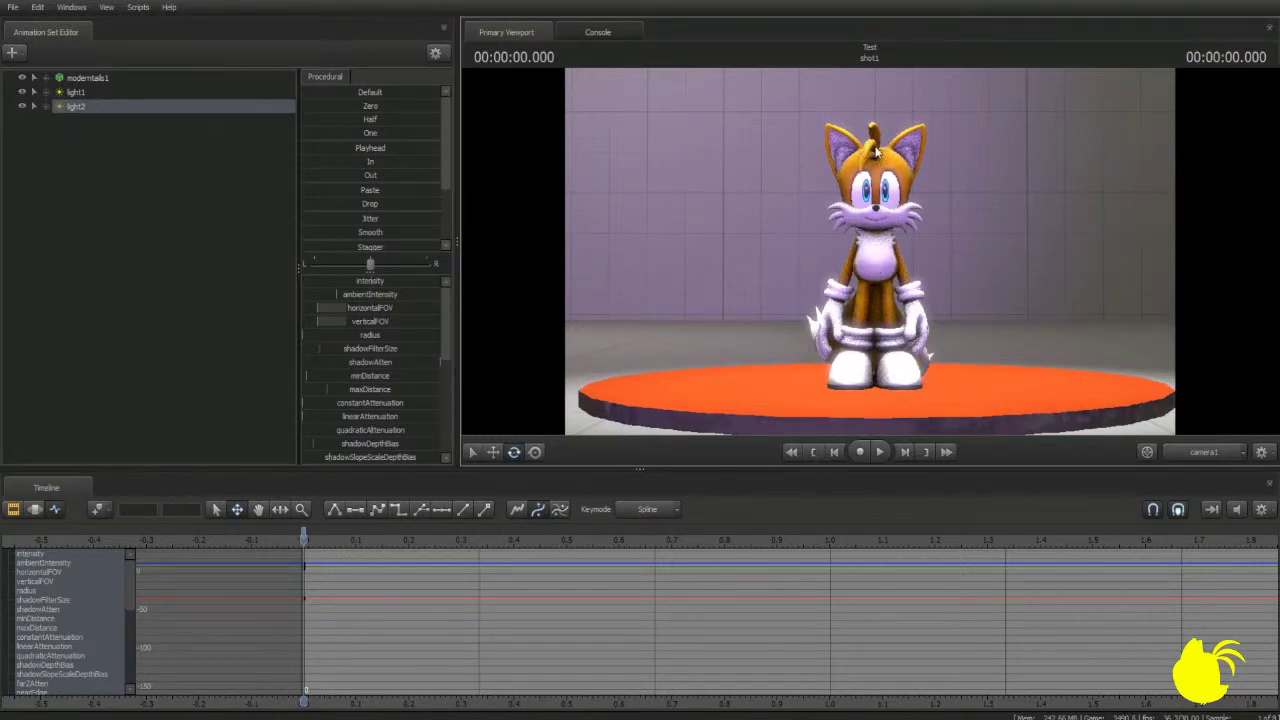
right_click(66, 114)
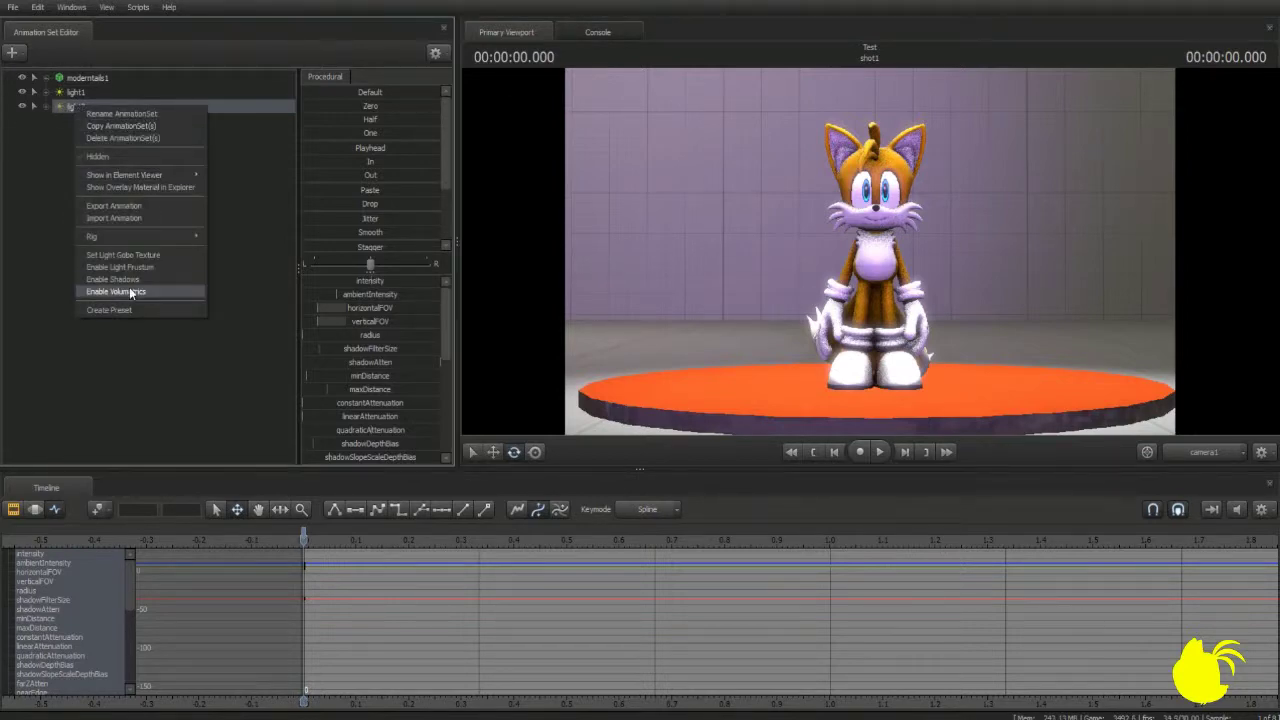
left_click(126, 287)
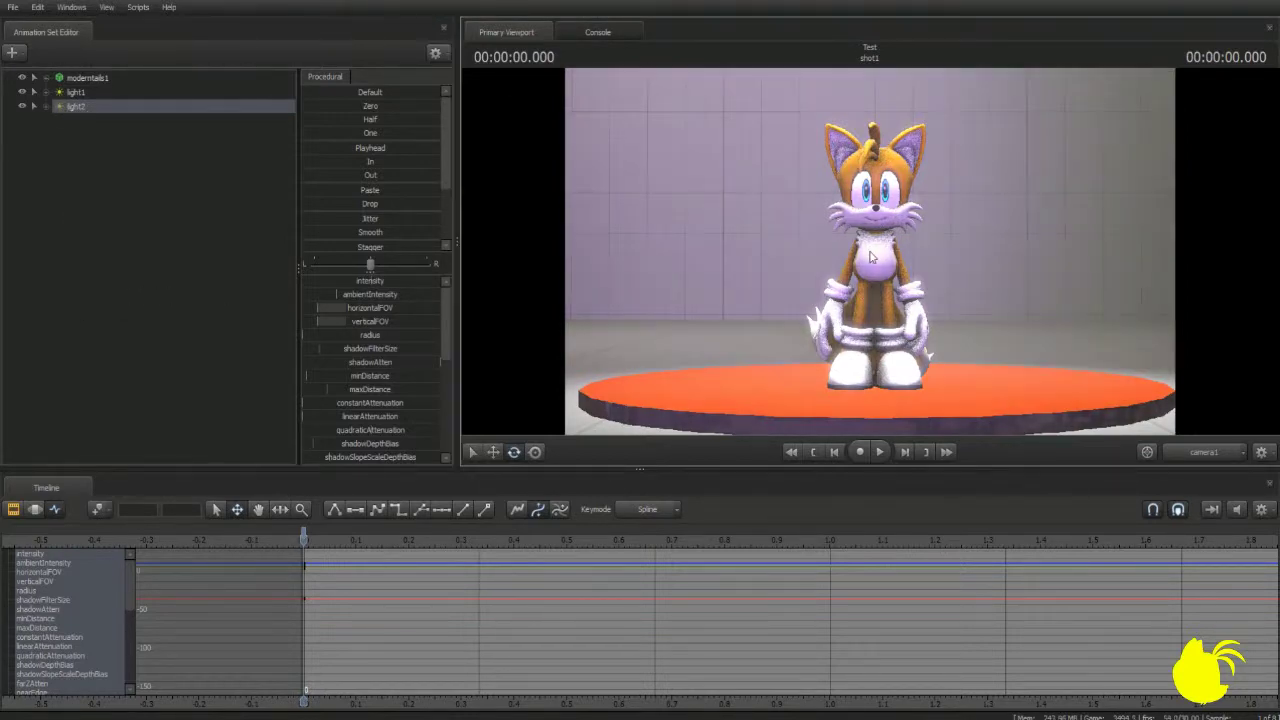
- Turn light2's volumetrics back off and re-enable its shadows
right_click(80, 108)
left_click(168, 294)
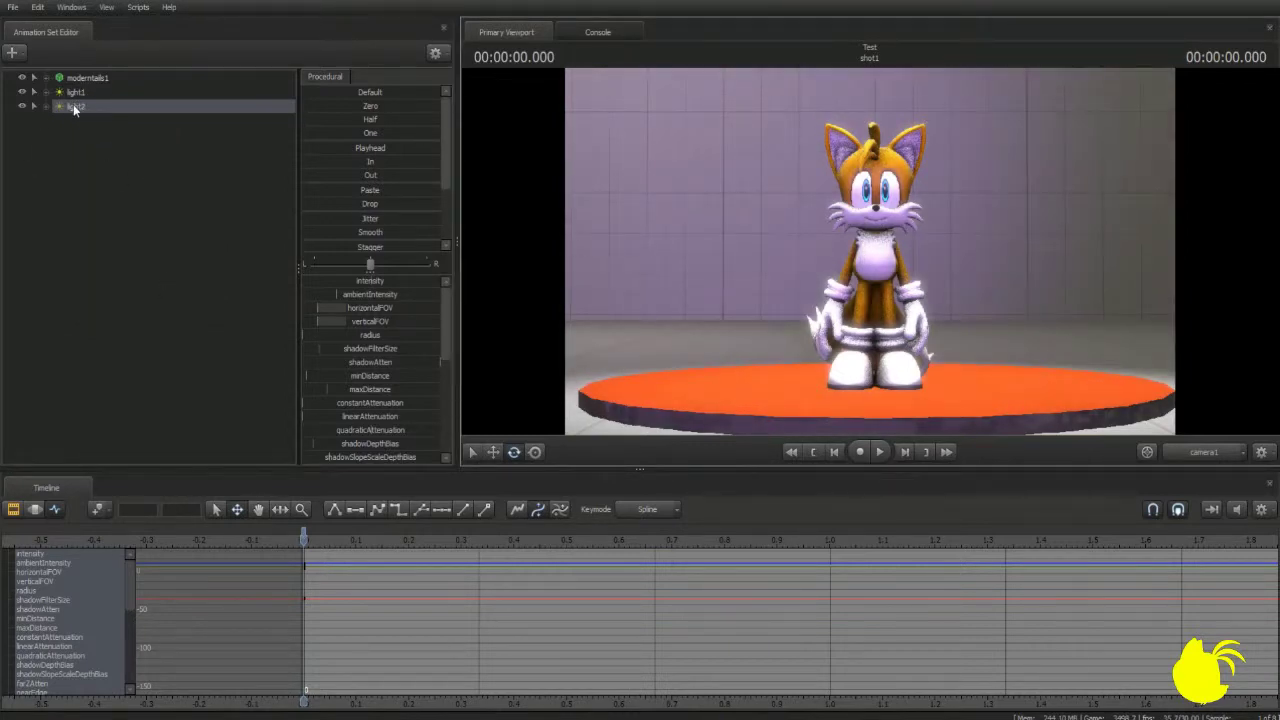
right_click(73, 108)
left_click(126, 283)
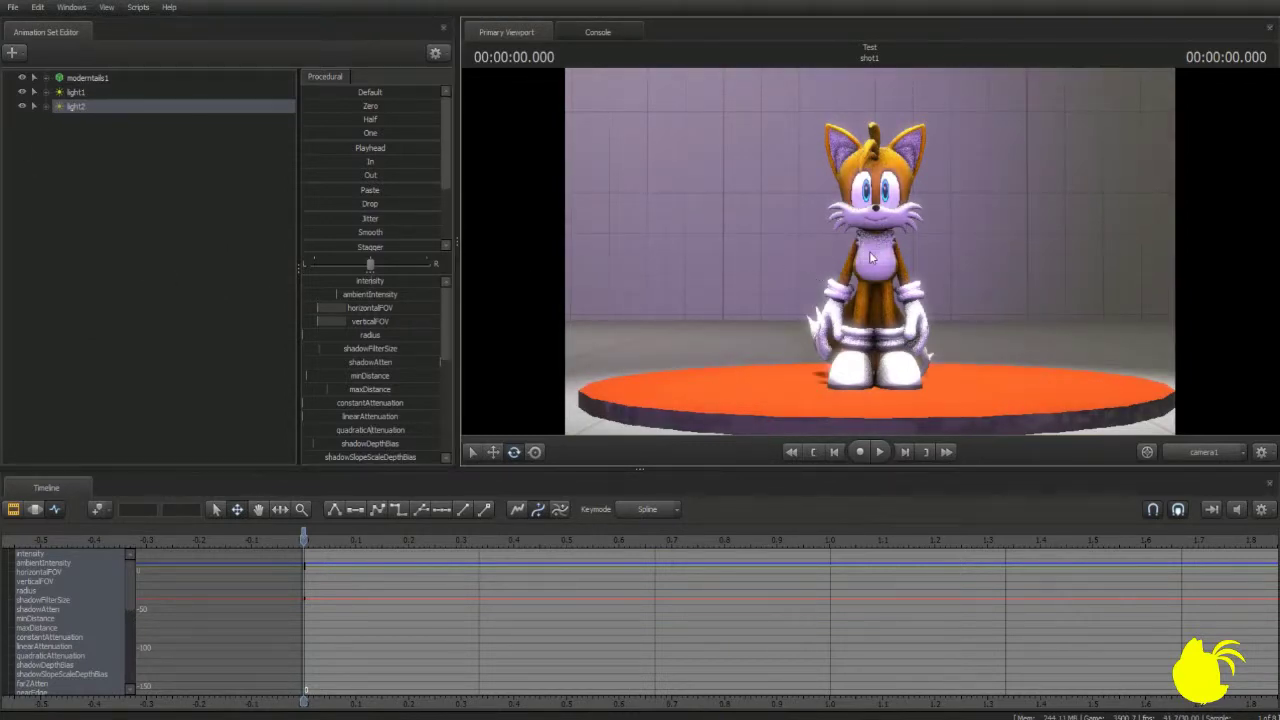
key("w")
mouse_move(1026, 250)
left_mouse_down()
mouse_move(1048, 262)
mouse_move(1018, 254)
left_mouse_up()
key("ctrl+z")
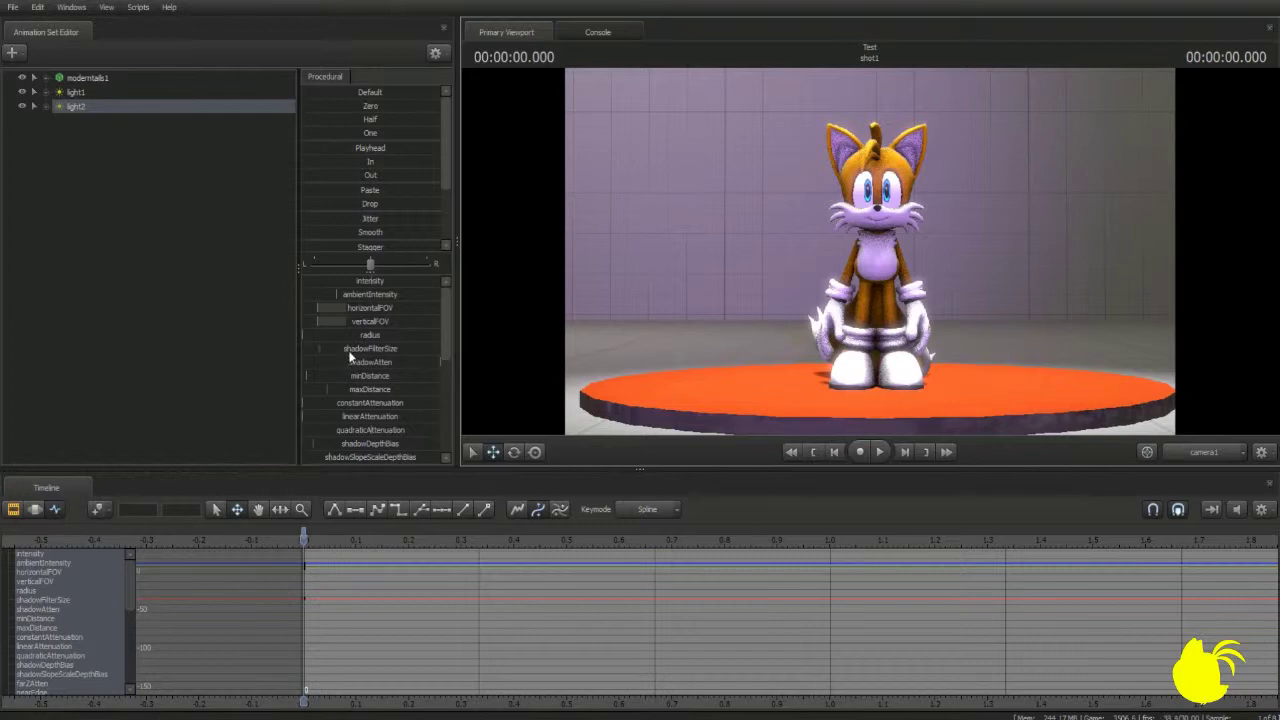
- Lower light2's shadowFilterSize to sharpen the shadows it casts on the character
left_click_drag(354, 349, 375, 349)
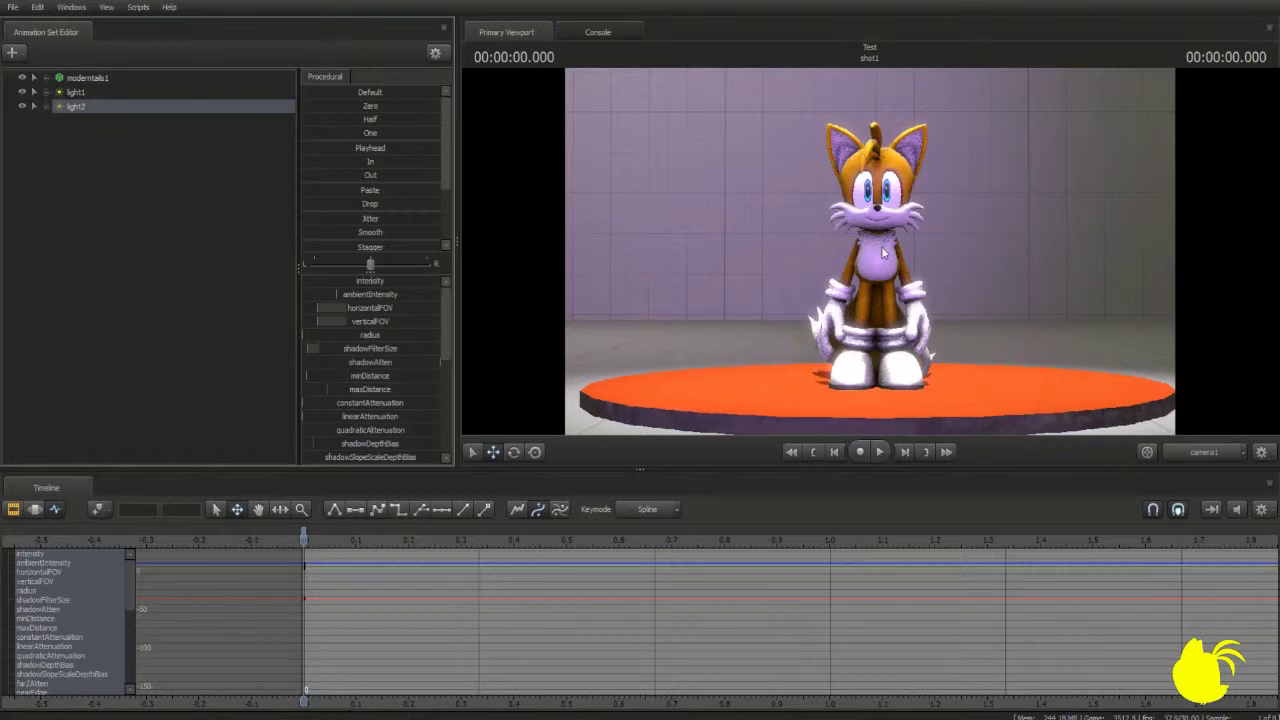
mouse_move(396, 363)
left_mouse_down()
mouse_move(260, 363)
mouse_move(396, 363)
left_mouse_up()
scroll(415, 361, "down", 5)
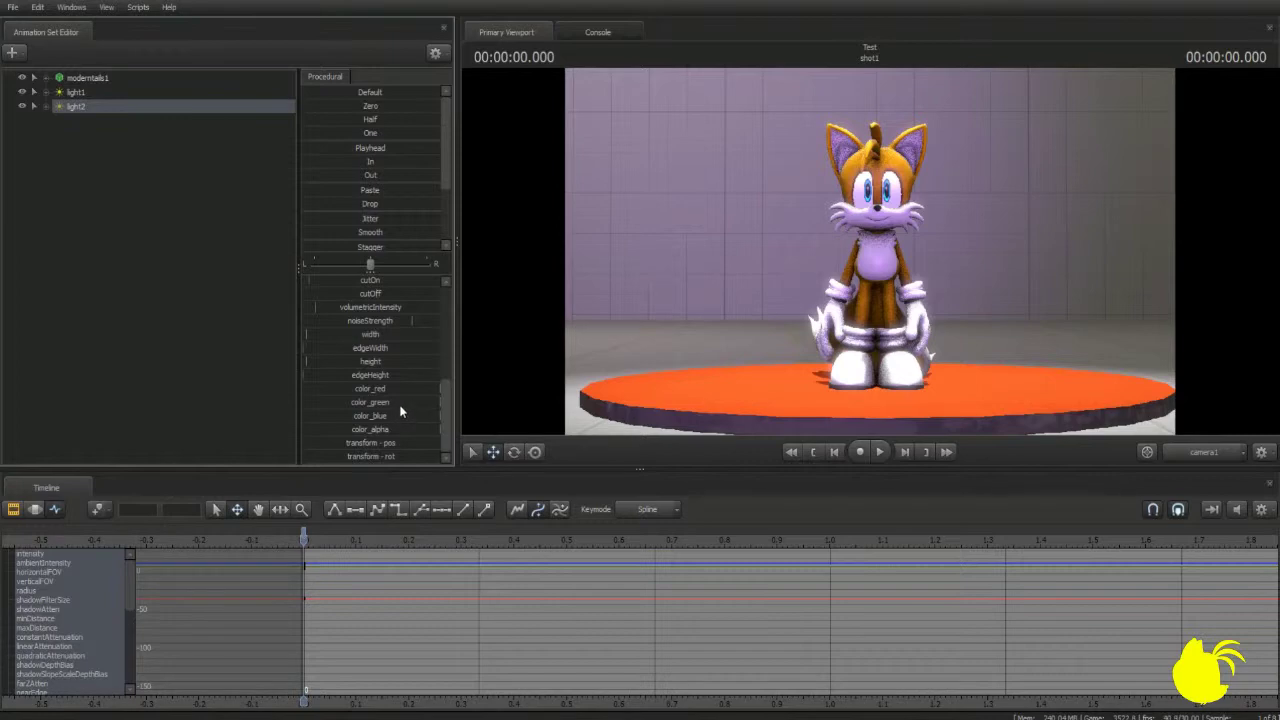
mouse_move(438, 402)
left_mouse_down()
mouse_move(303, 402)
mouse_move(443, 402)
mouse_move(332, 415)
mouse_move(332, 403)
mouse_move(303, 403)
mouse_move(441, 402)
mouse_move(303, 389)
mouse_move(441, 389)
mouse_move(382, 402)
mouse_move(441, 402)
mouse_move(400, 418)
mouse_move(637, 422)
left_mouse_up()
- Create a third light and, looking through light3, widen its horizontalFOV and verticalFOV
left_click(14, 55)
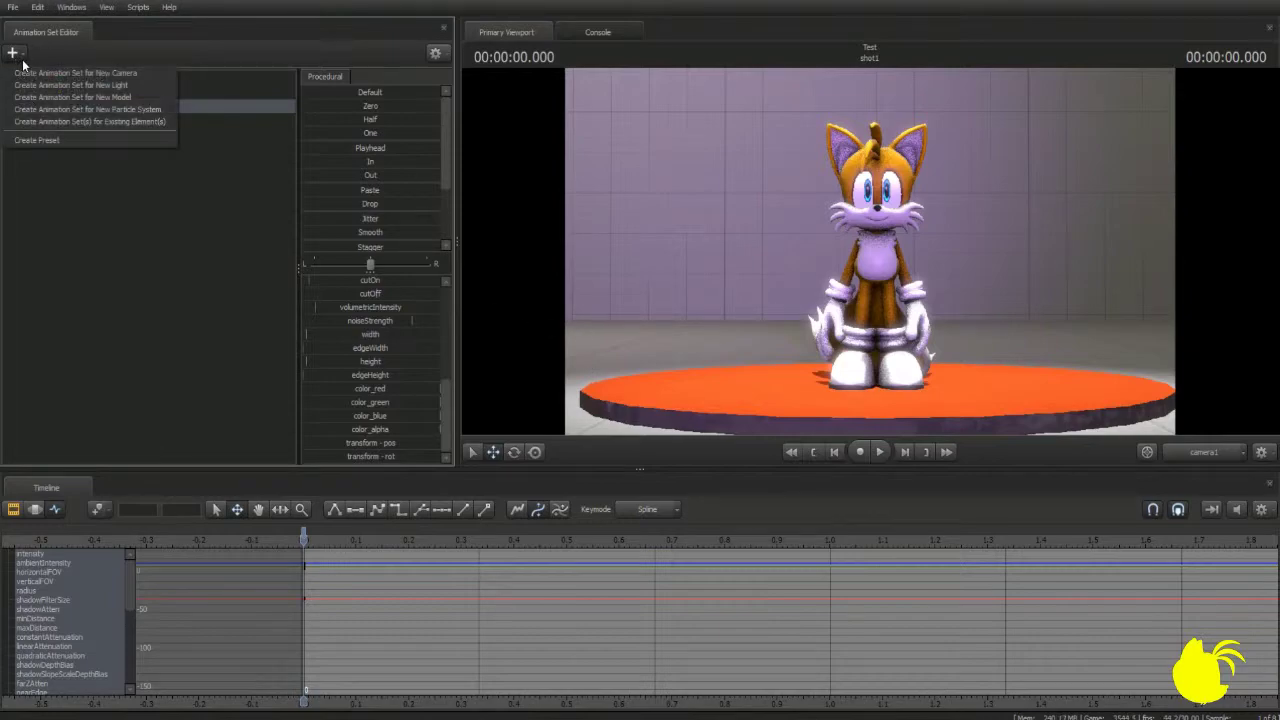
left_click(87, 86)
left_click_drag(70, 120, 693, 148)
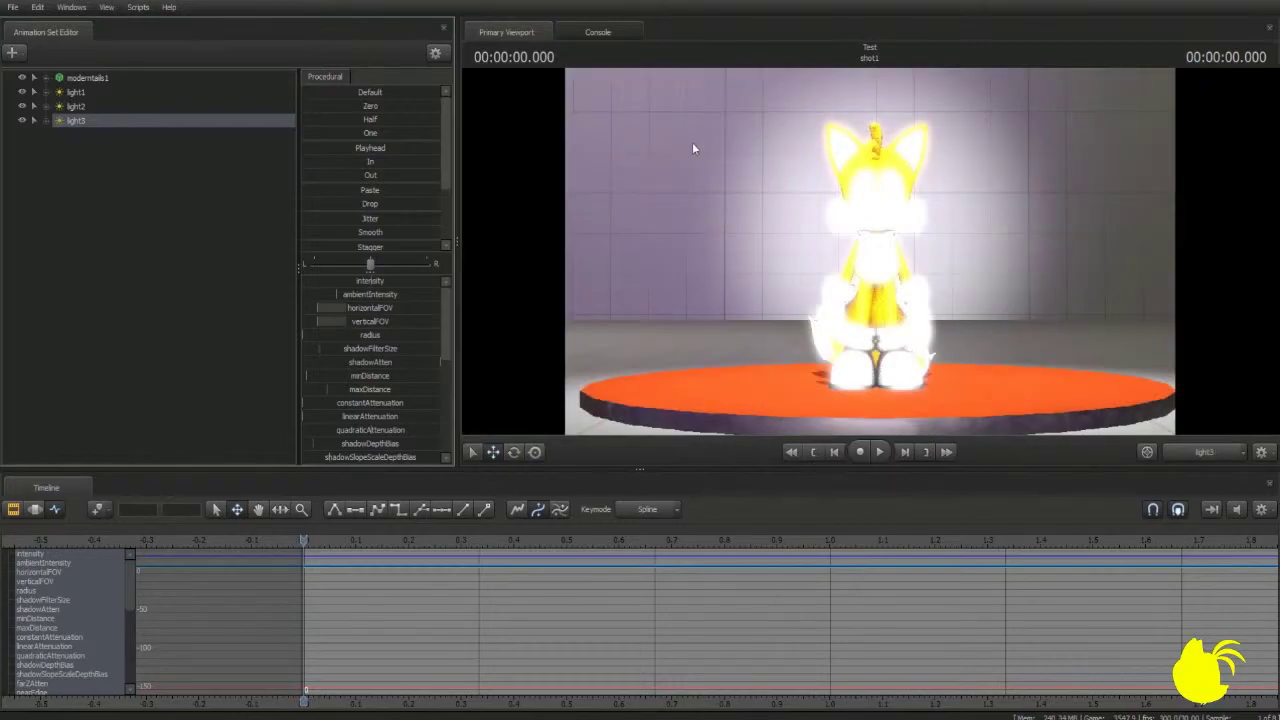
left_click(789, 237)
scroll(789, 237, "down", 2)
scroll(789, 237, "down", 5)
key("s")
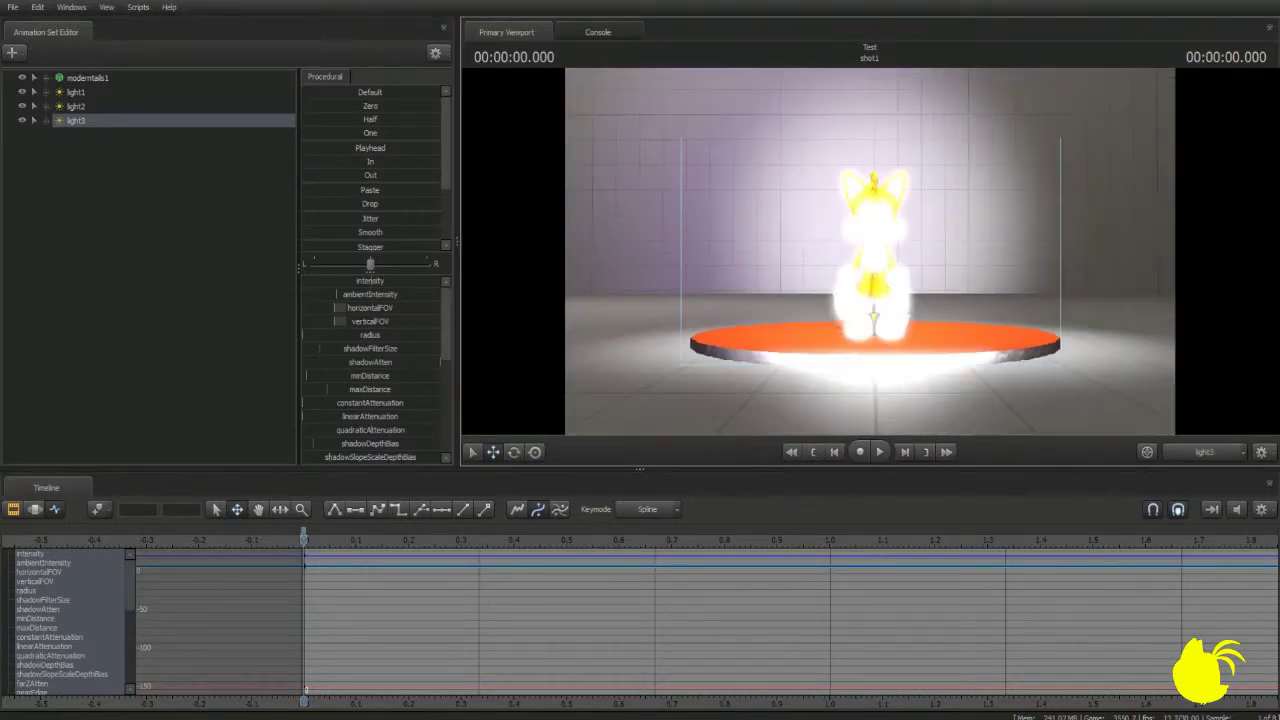
scroll(870, 251, "down", 6)
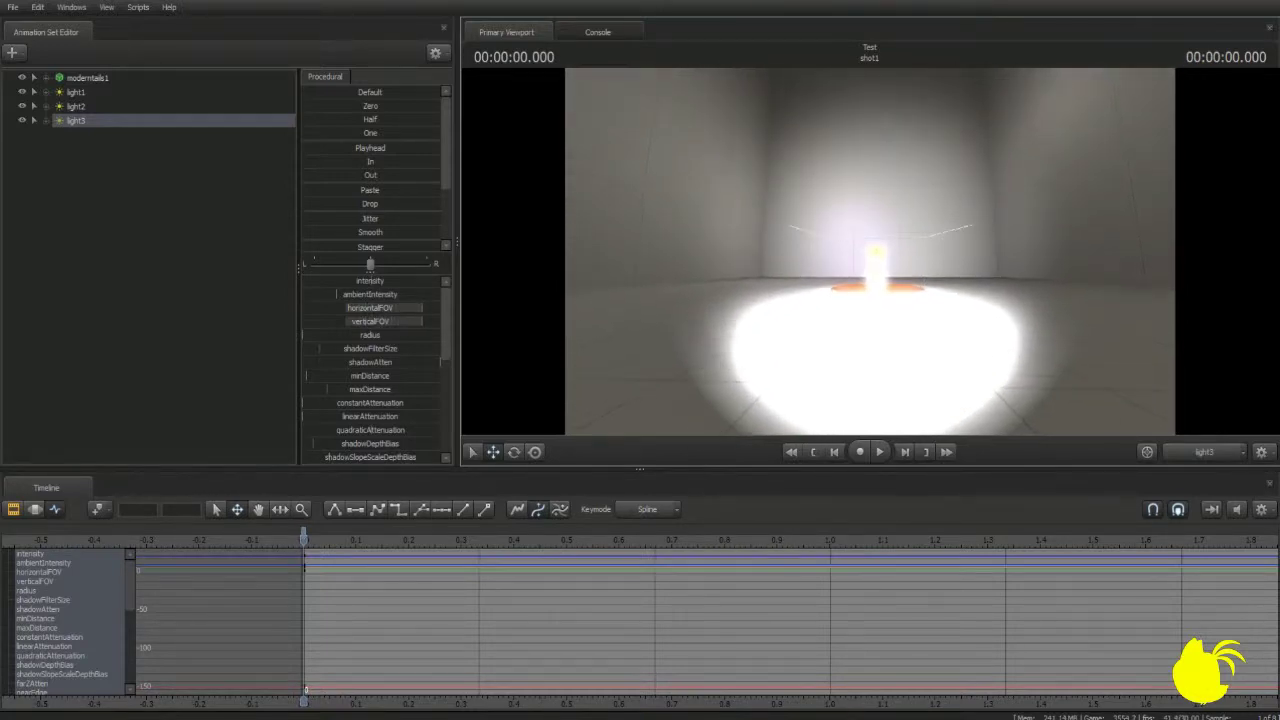
- Move light3 far behind the character near the back wall and aim it at the character's back
key("w")
key("w")
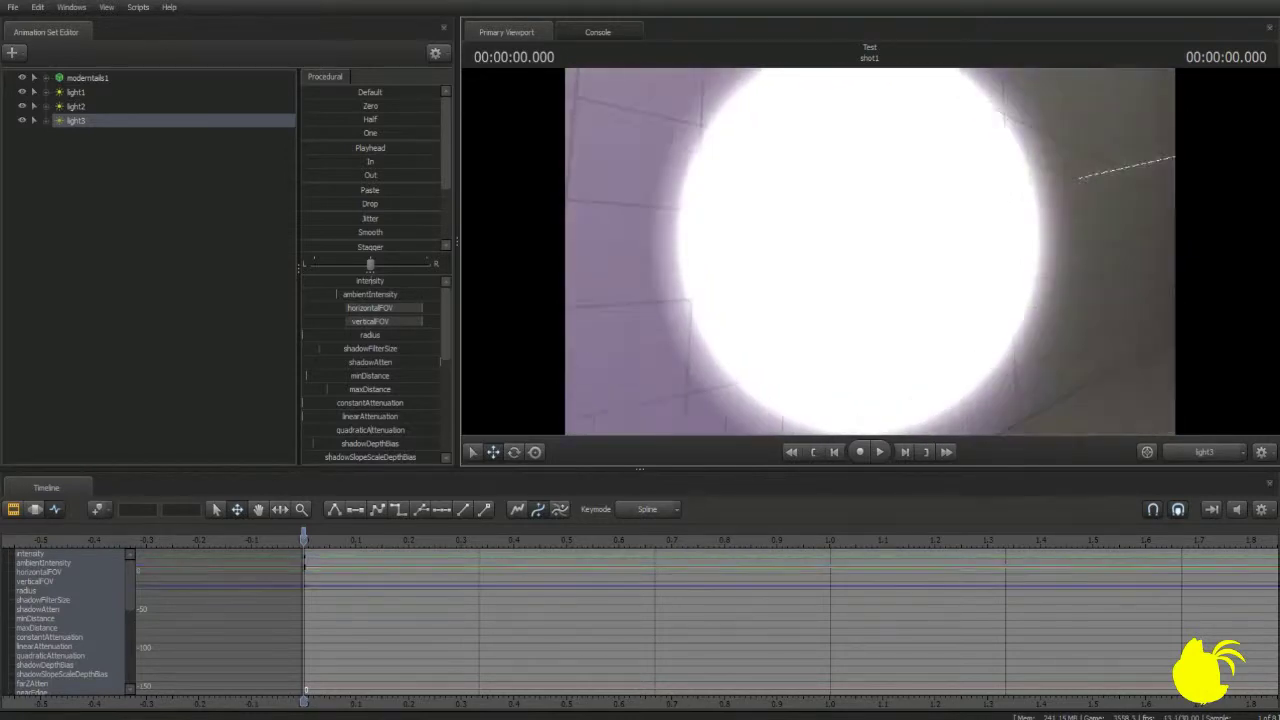
key("s")
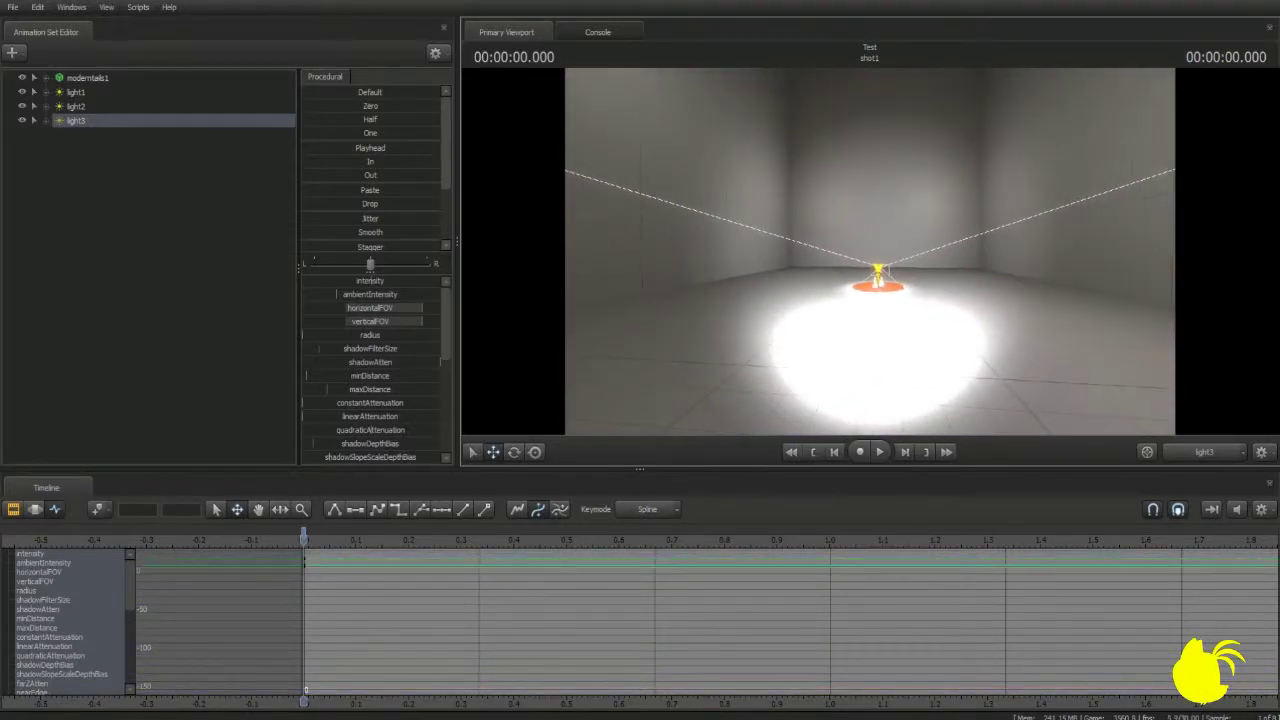
key("w")
- Switch the viewport to camera1 and toggle light3's visibility to compare the backlight with and without it
left_click(1196, 455)
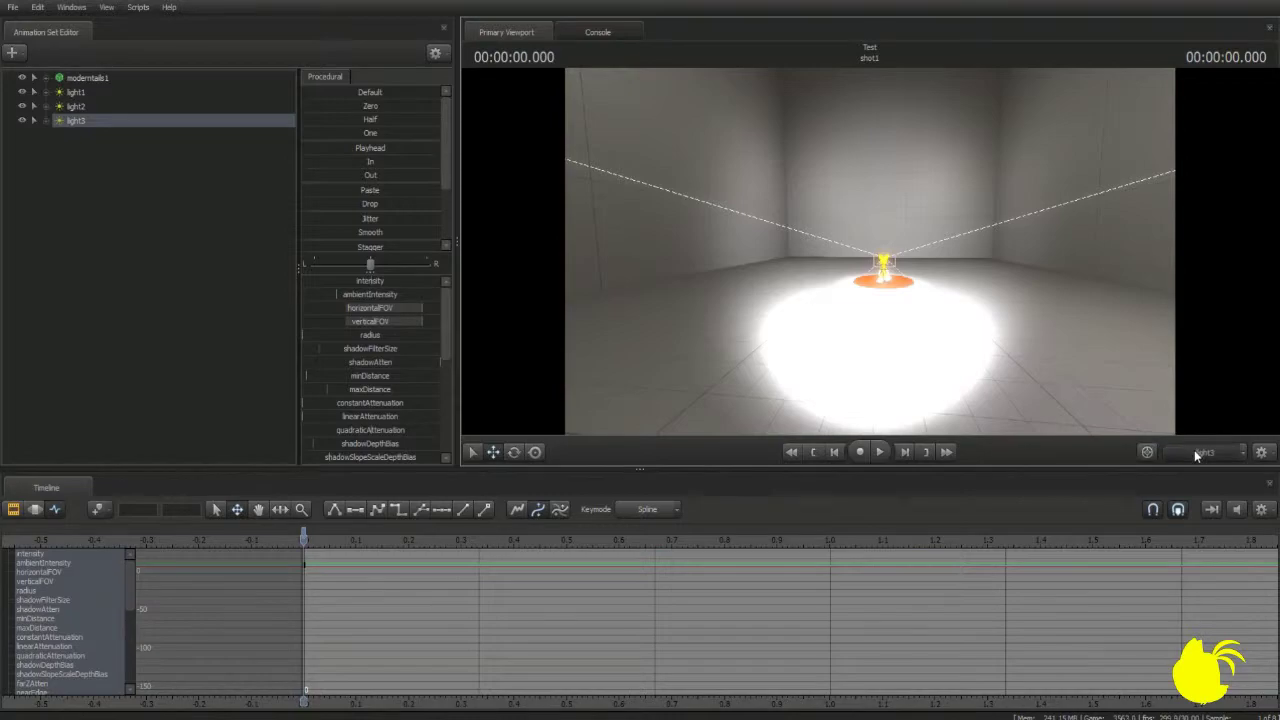
left_click(1197, 456)
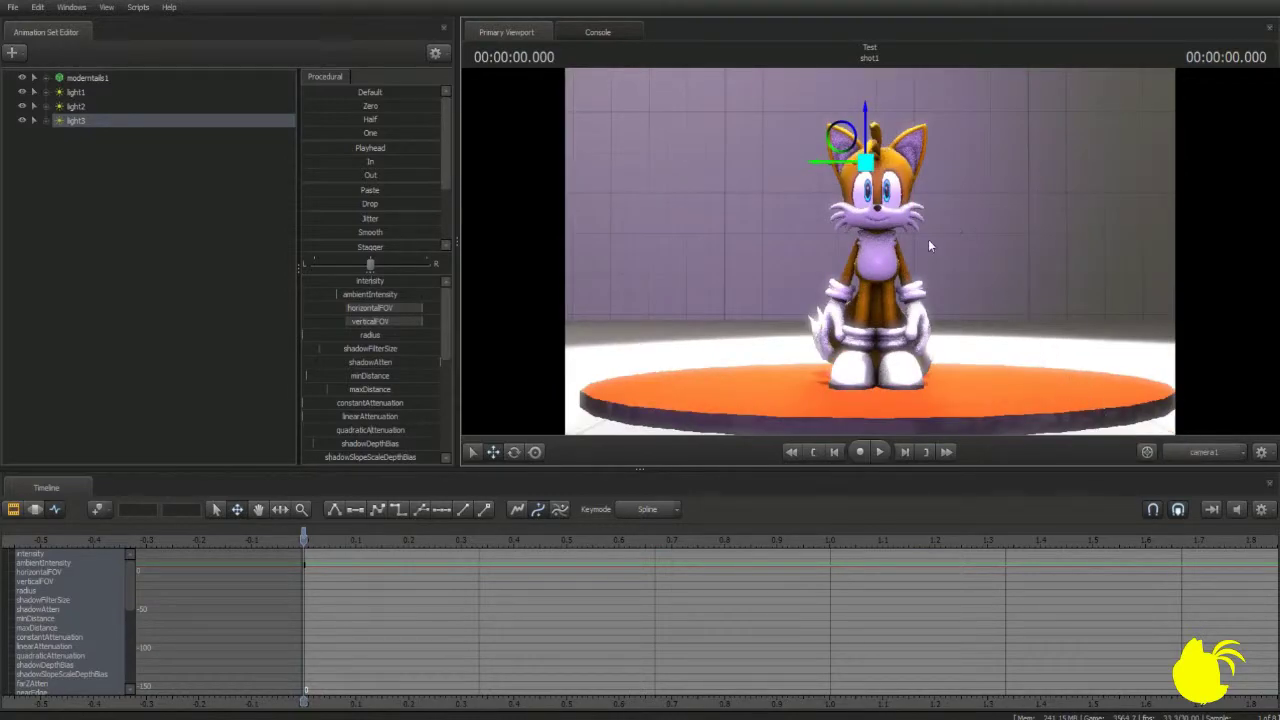
left_click(20, 121)
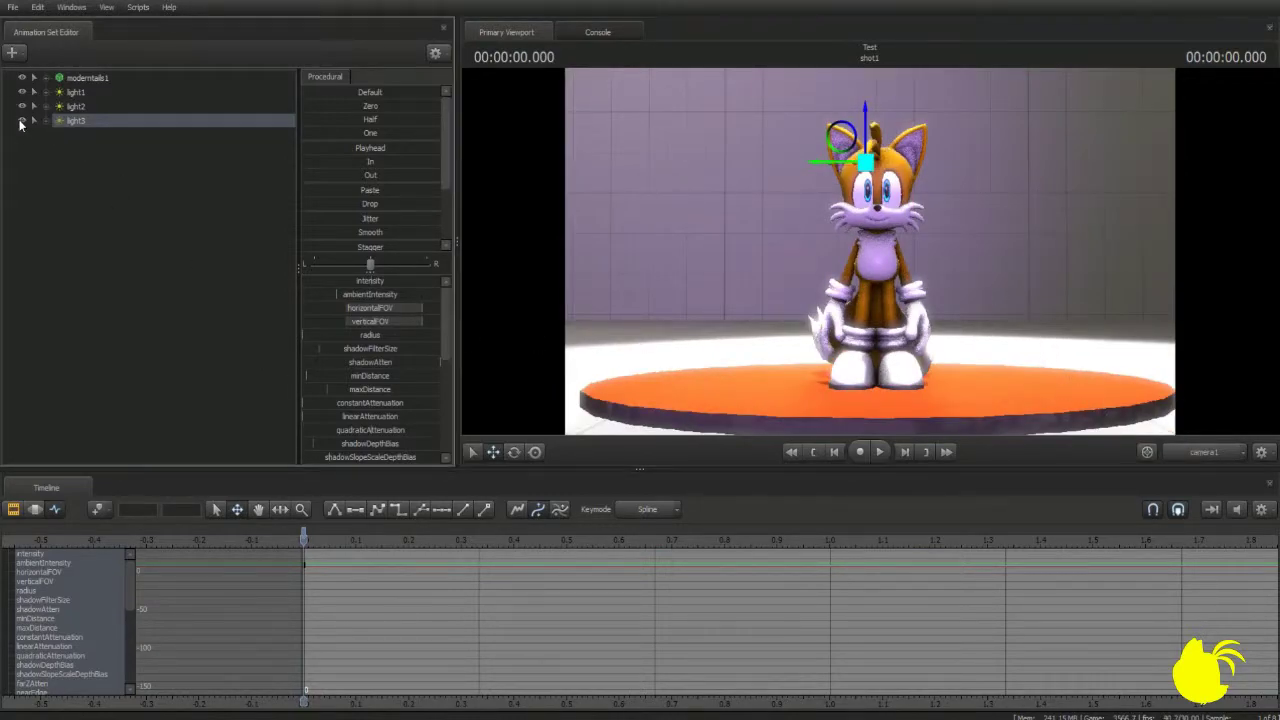
left_click(20, 121)
left_click(21, 121)
left_click(21, 121)
- Look through light3 again to refine its placement, and compare the result from camera1 by toggling its visibility
left_click_drag(72, 121, 858, 254)
left_click(1205, 453)
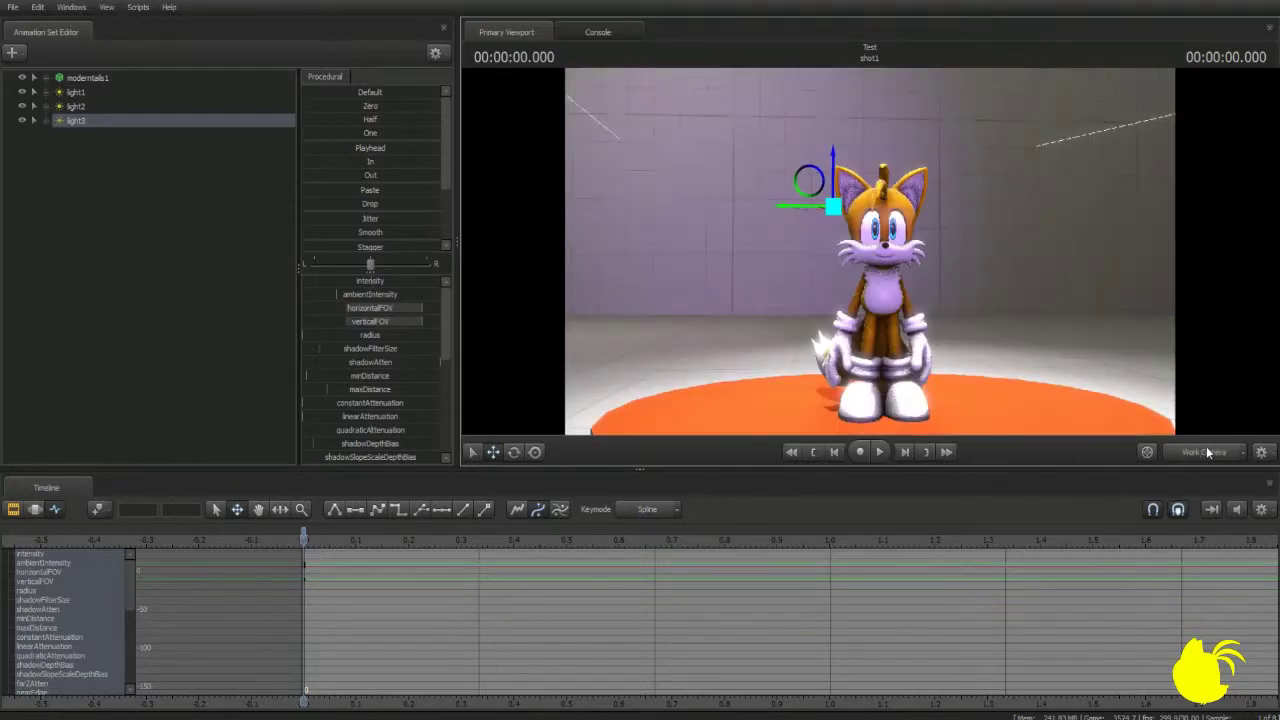
left_click(1206, 451)
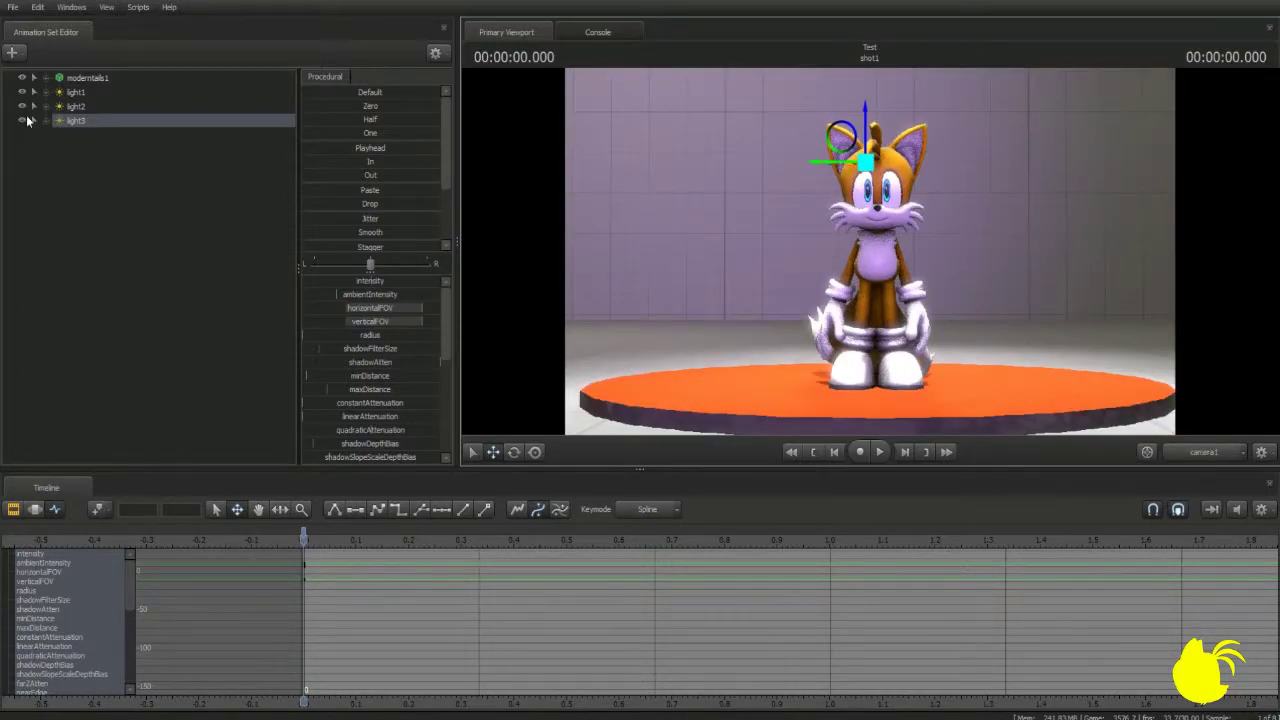
left_click(24, 121)
left_click(24, 121)
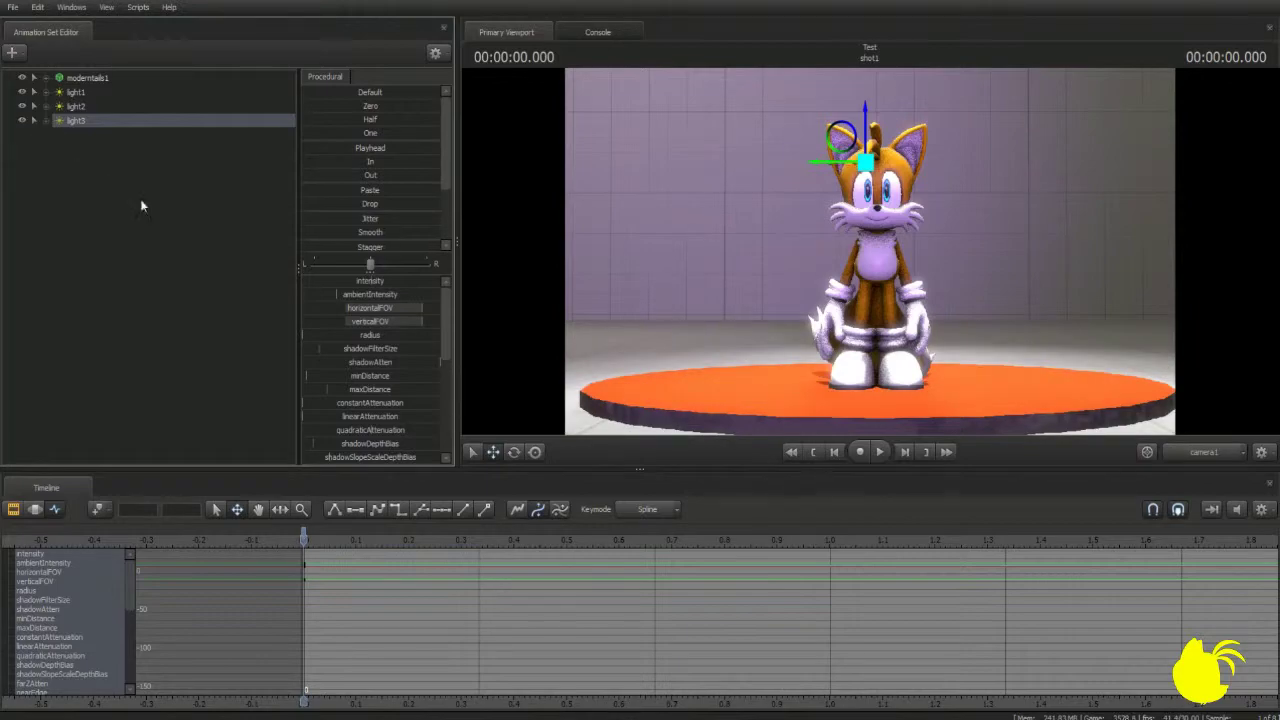
- Examine the backlight on the character from the side with the work camera, and return to camera1
left_click(1213, 453)
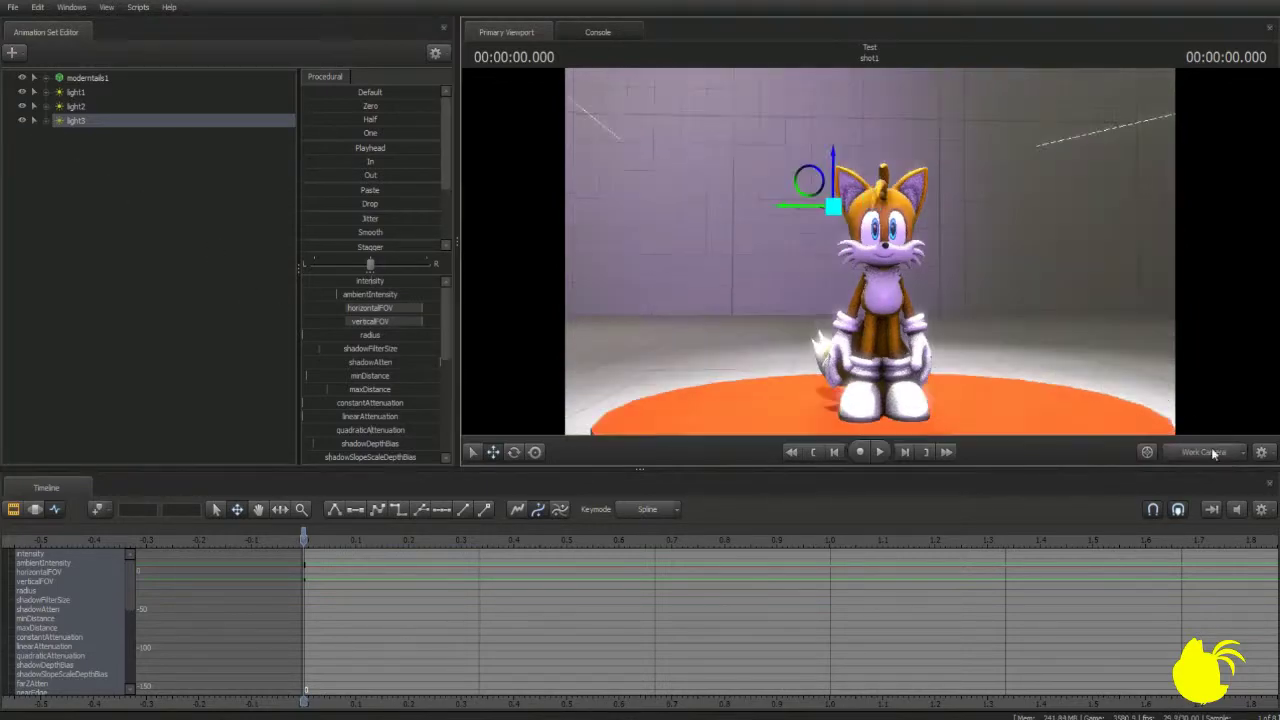
key("w")
left_click_drag(870, 252, 895, 275)
left_click_drag(870, 251, 1047, 165)
key("a")
key("z")
key("a")
key("s")
key("a")
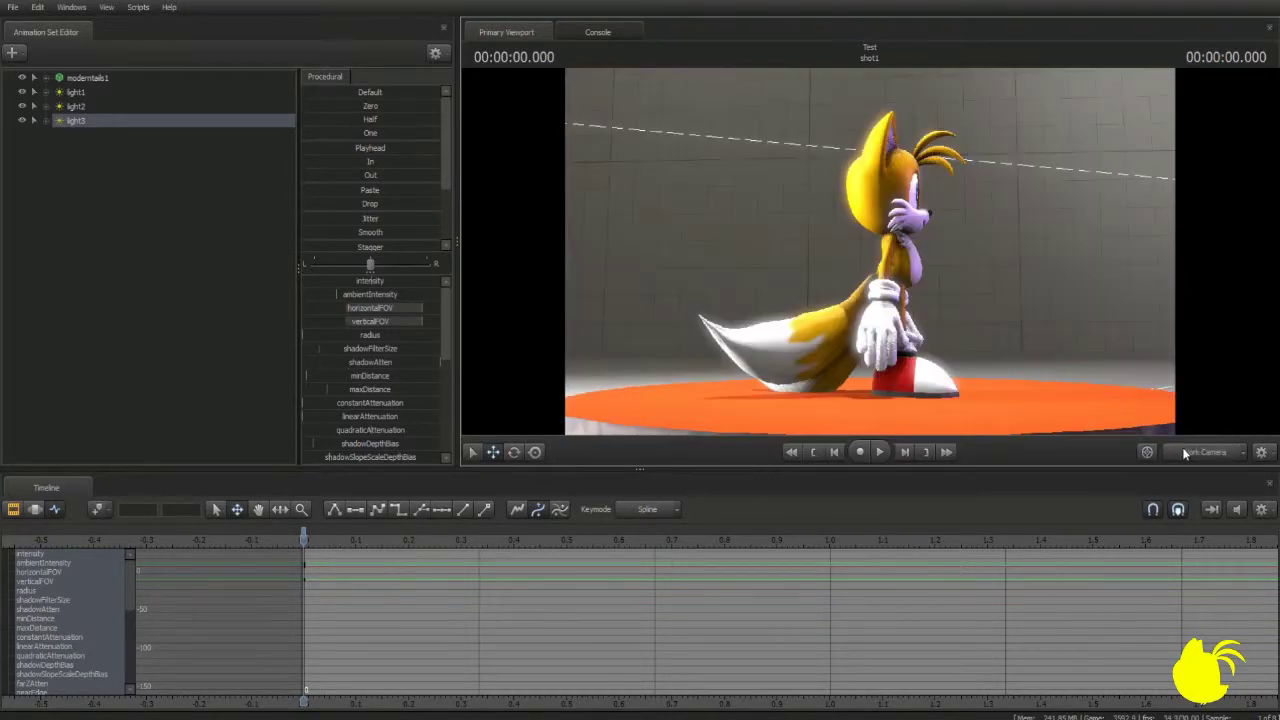
left_click(1188, 450)
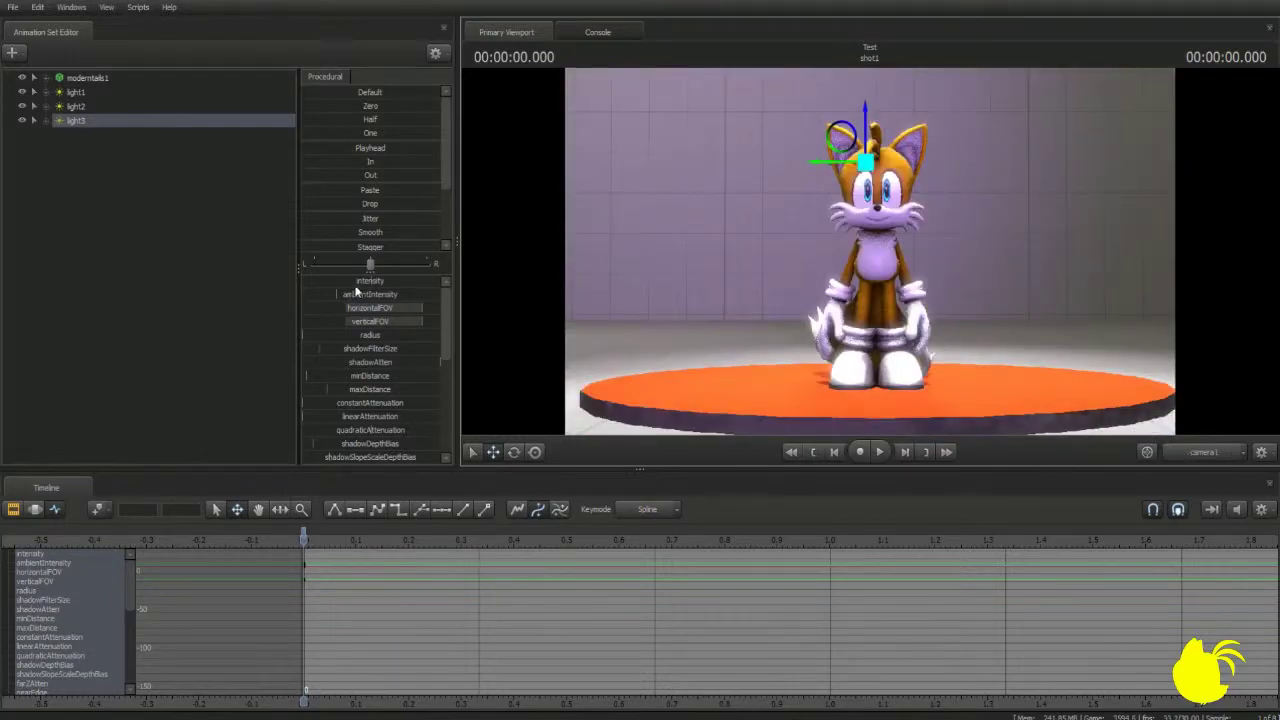
- Raise light3's intensity and play the animation to check the lighting on the moving character
left_click_drag(362, 282, 384, 282)
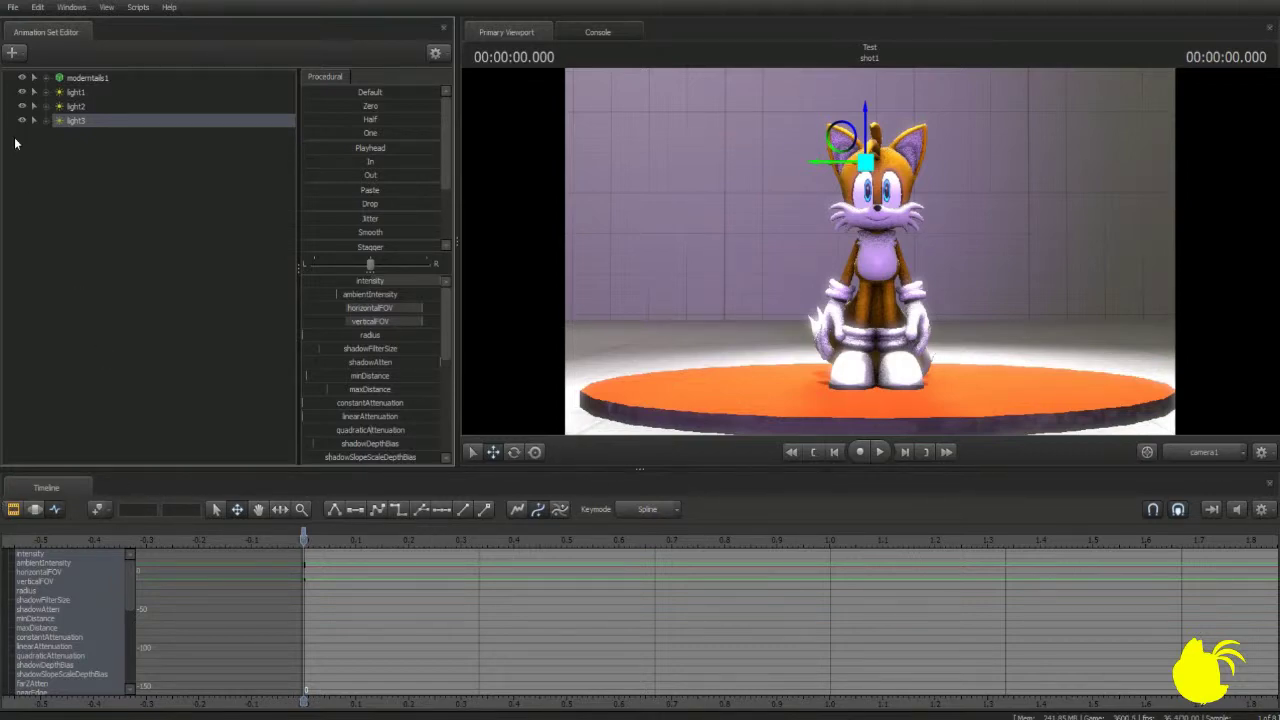
key("space")
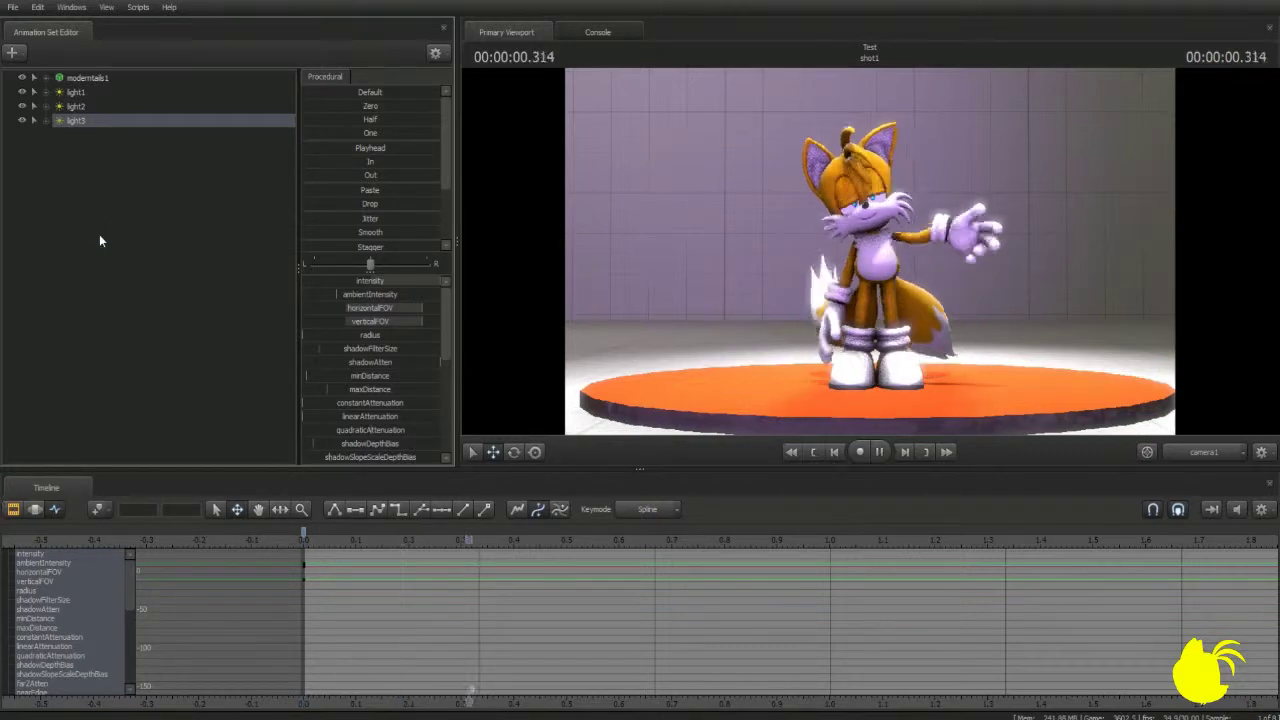
key("space")
key("space")
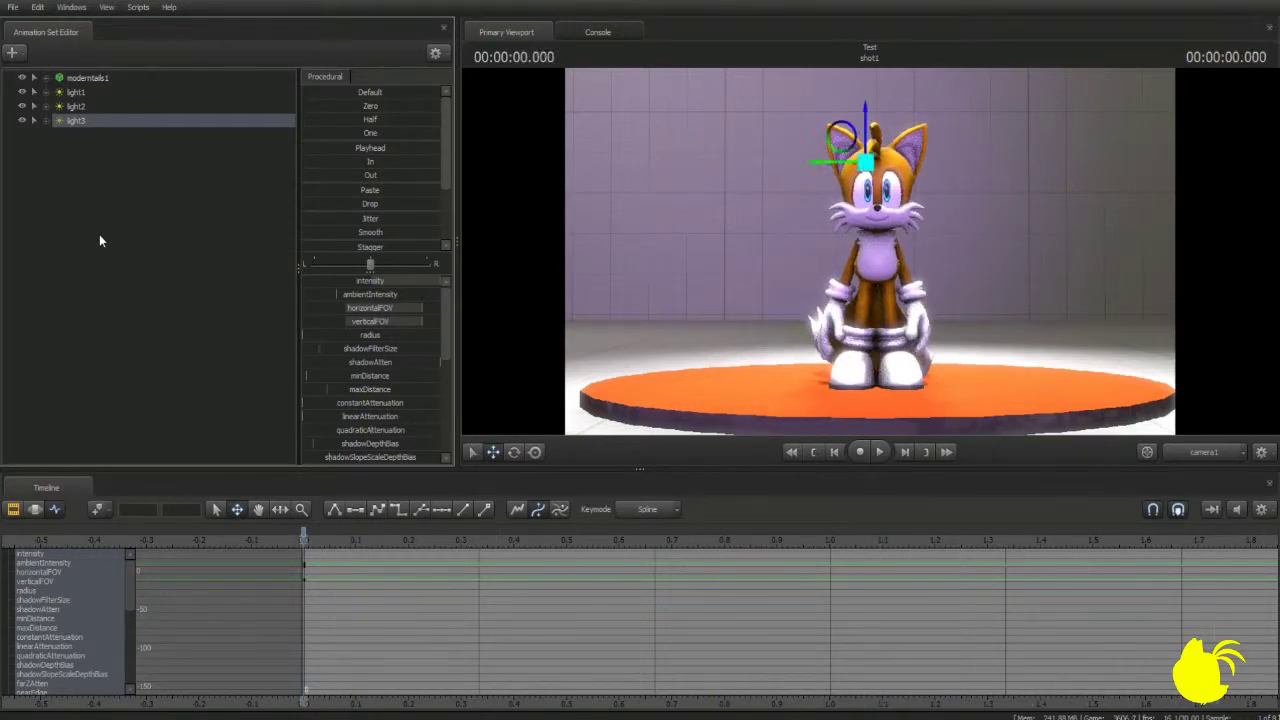
key("space")
- Examine the lit character and its rim light from another angle with the work camera
left_click(1200, 450)
left_click_drag(1140, 325, 775, 316)
key("d")
key("d")
key("d")
key("a")
left_click_drag(510, 294, 480, 294)
- Create a fourth light and, looking through light4, position it low in front of the character, aimed upward
left_click(10, 52)
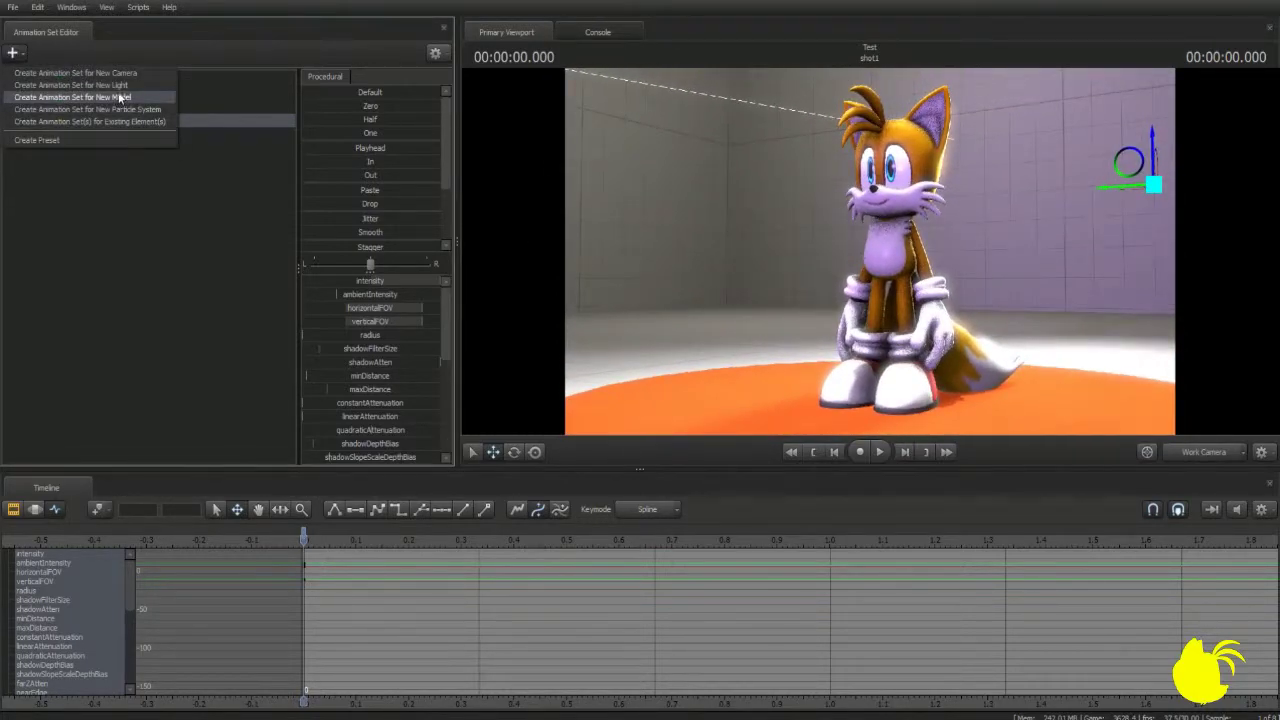
left_click(117, 85)
left_click_drag(403, 148, 585, 188)
key("x")
left_click_drag(930, 190, 922, 340)
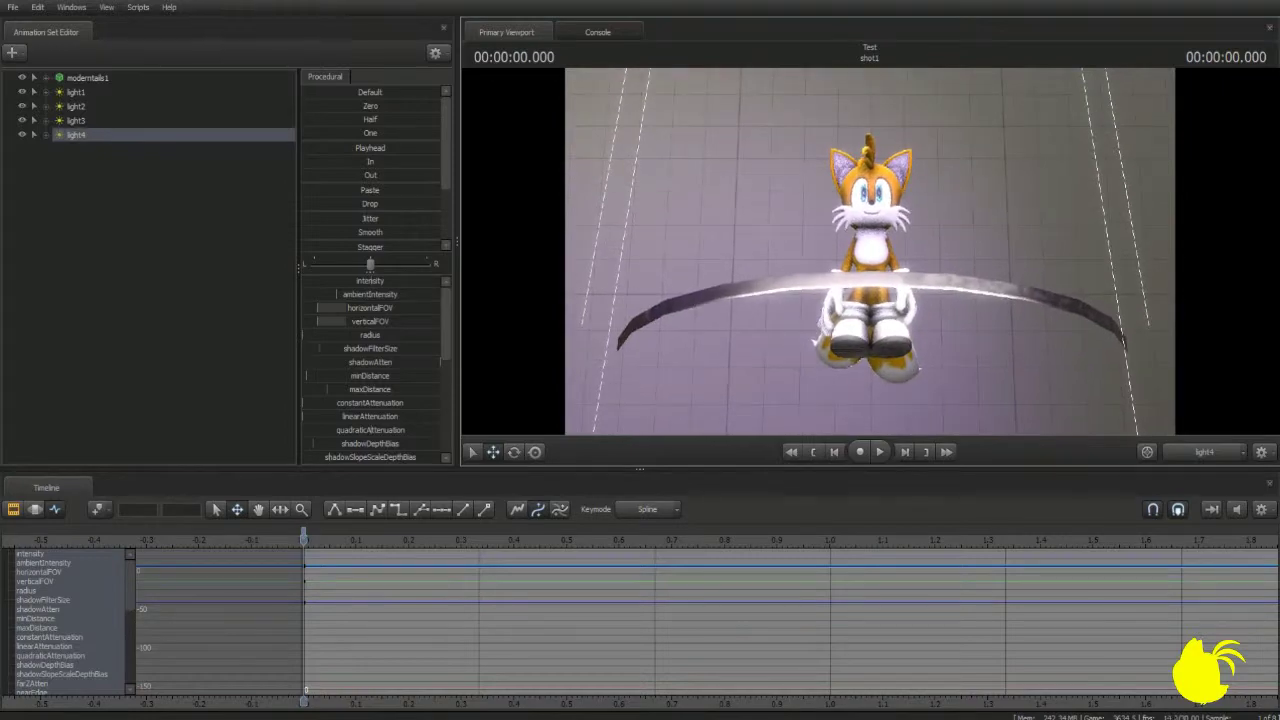
- Viewing from camera1, lower light4's intensity and reduce its shadowFilterSize to the minimum
left_click(1191, 447)
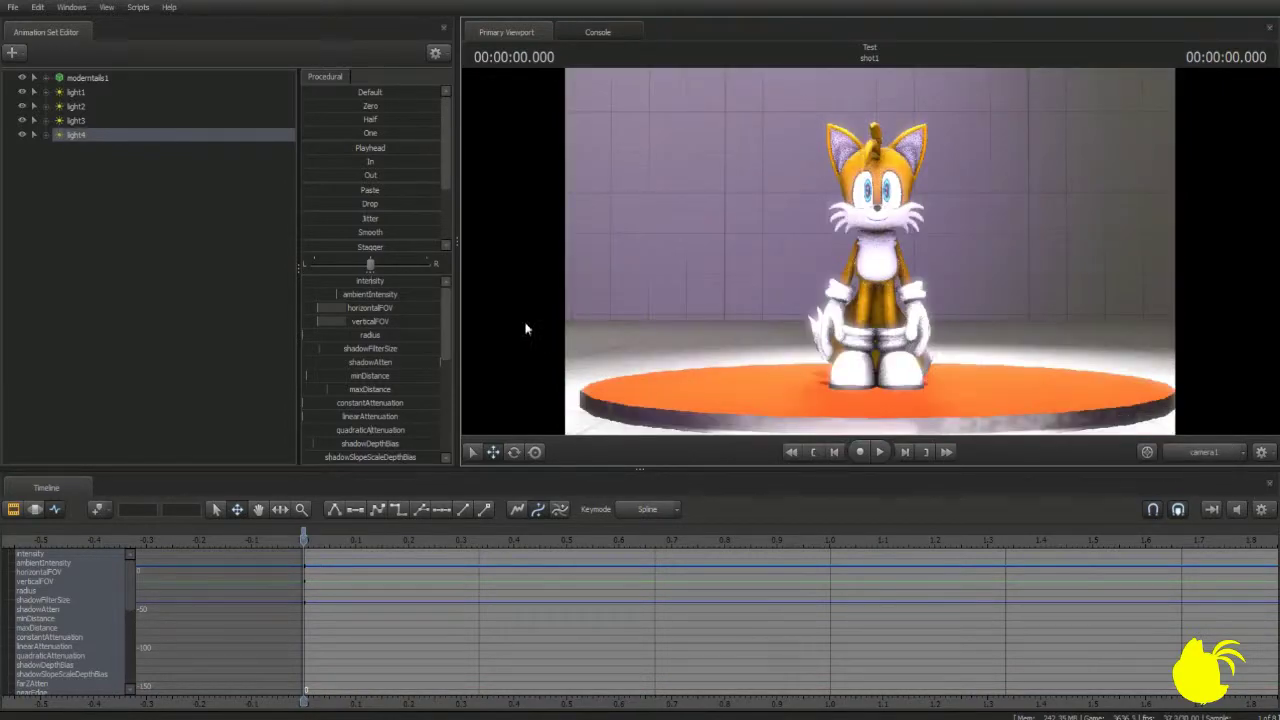
left_click_drag(375, 282, 340, 282)
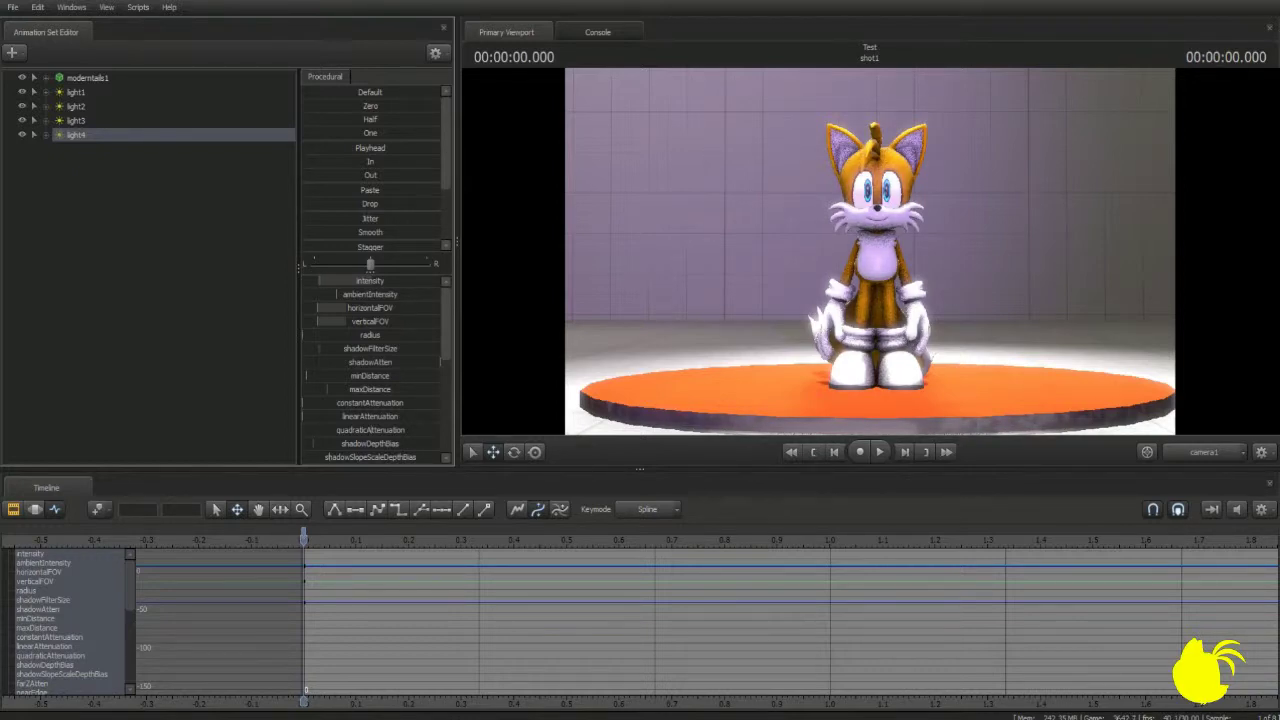
mouse_move(340, 282)
left_mouse_down()
mouse_move(324, 282)
mouse_move(341, 282)
left_mouse_up()
left_click_drag(362, 349, 440, 349)
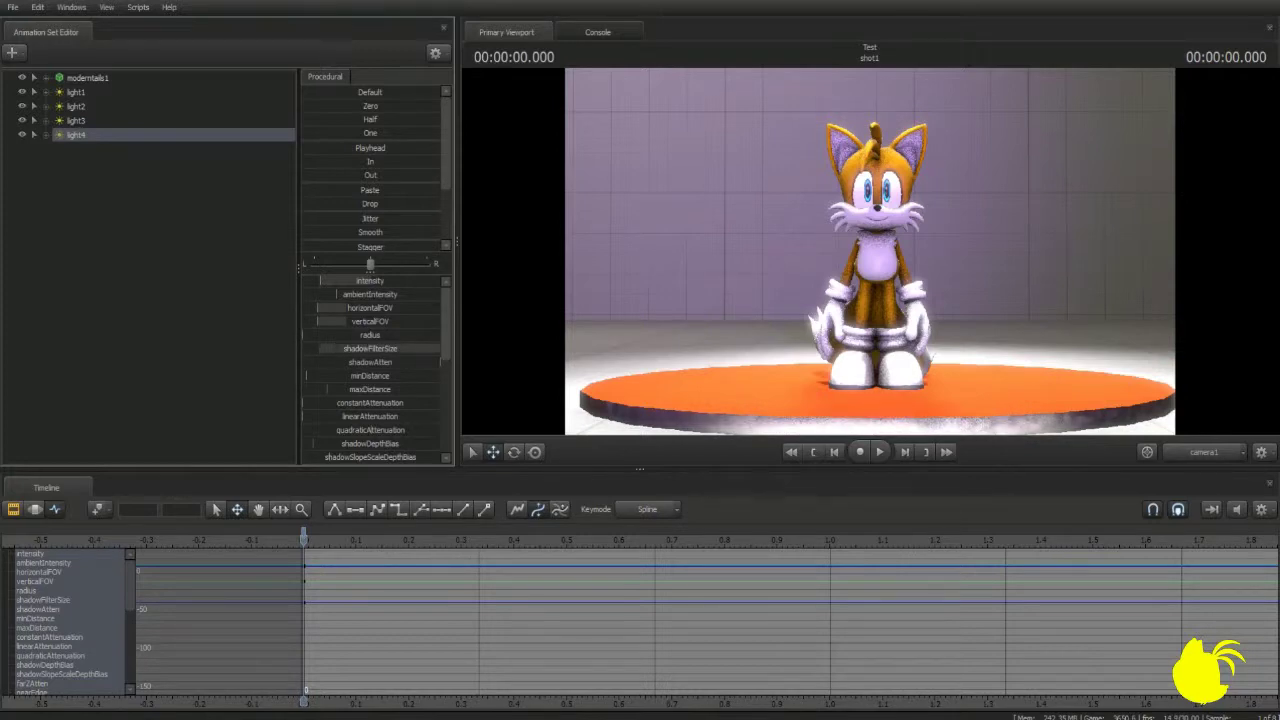
key("ctrl+z")
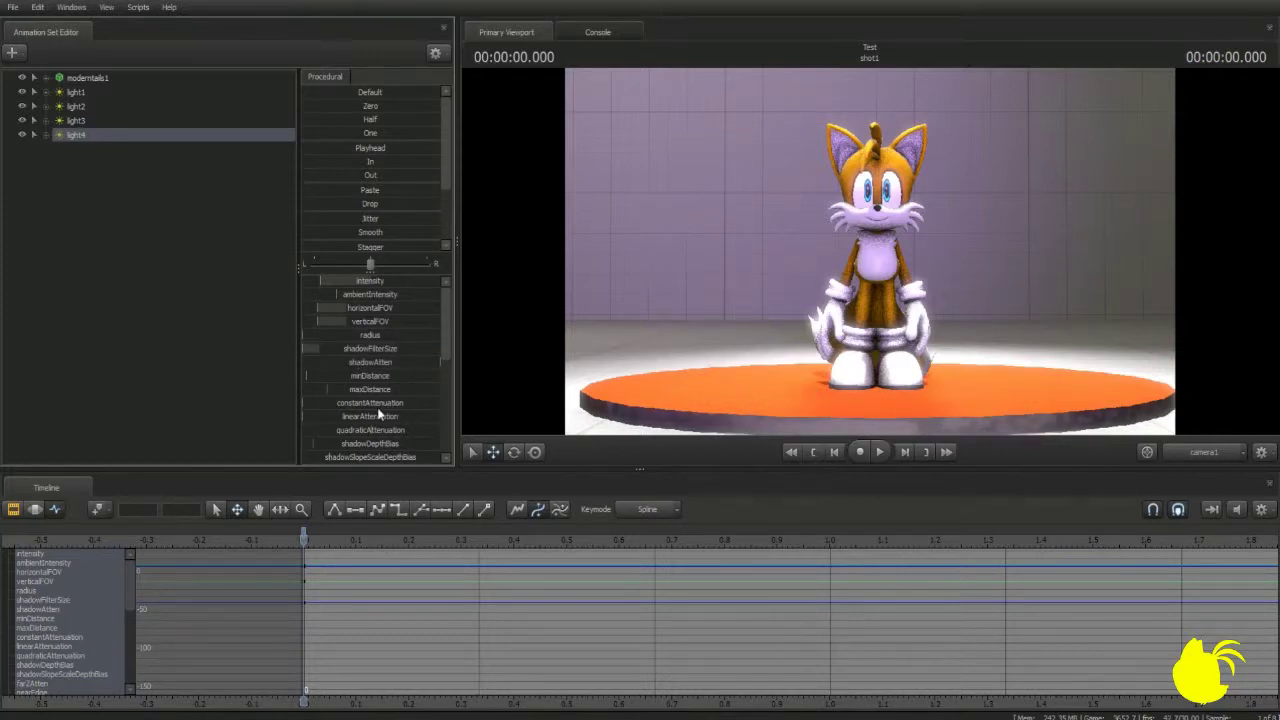
- Tint light4 yellow by lowering color_blue to the minimum, and switch the timeline to the Clip Editor
scroll(370, 416, "down", 3)
scroll(370, 416, "down", 3)
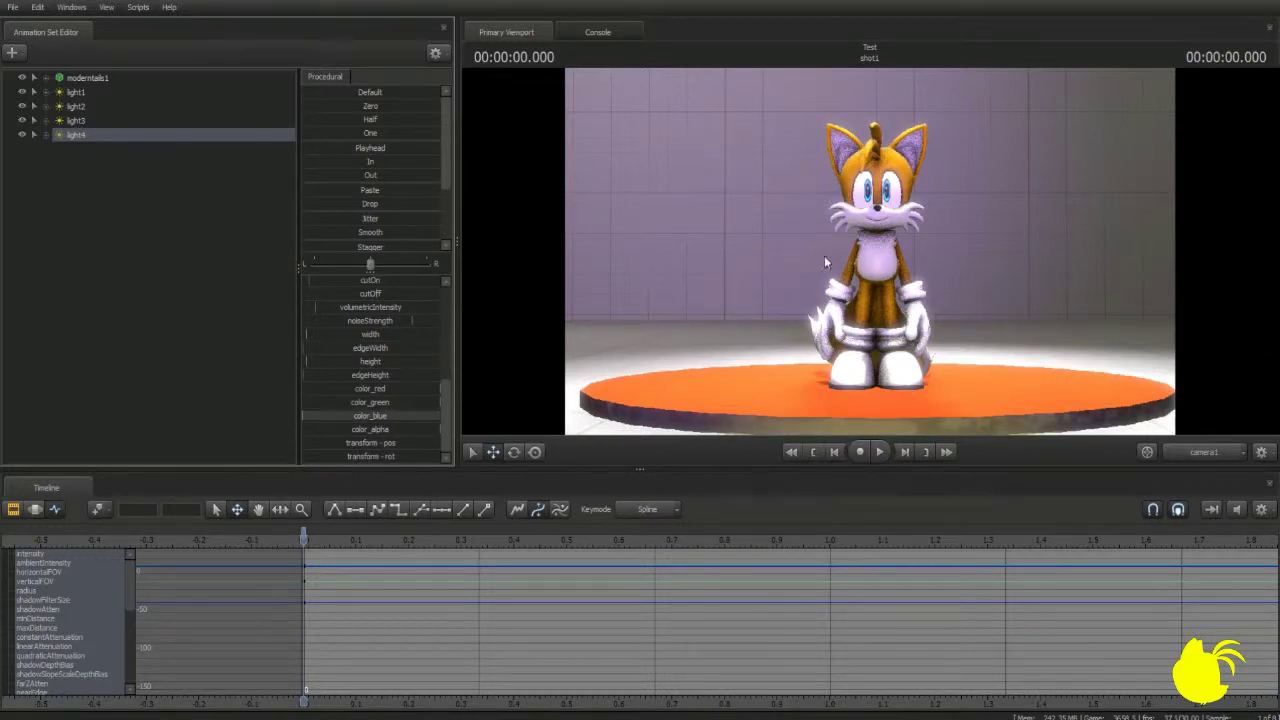
left_click(13, 509)
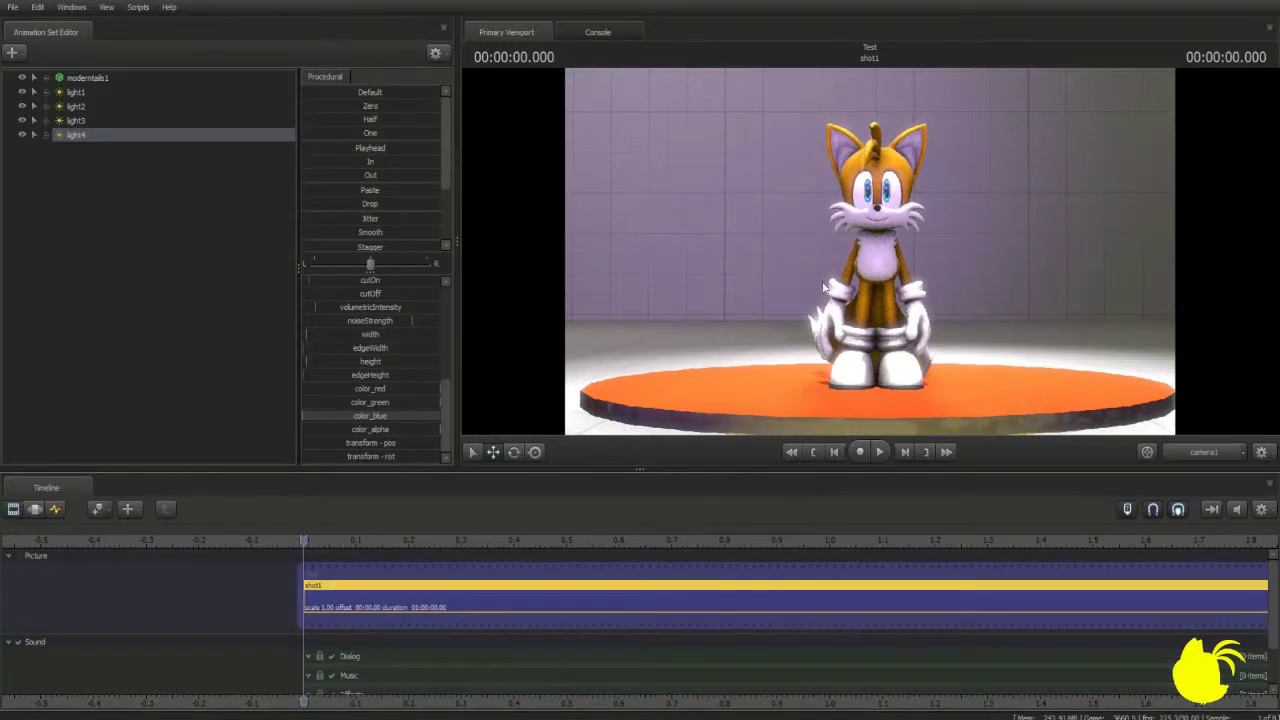